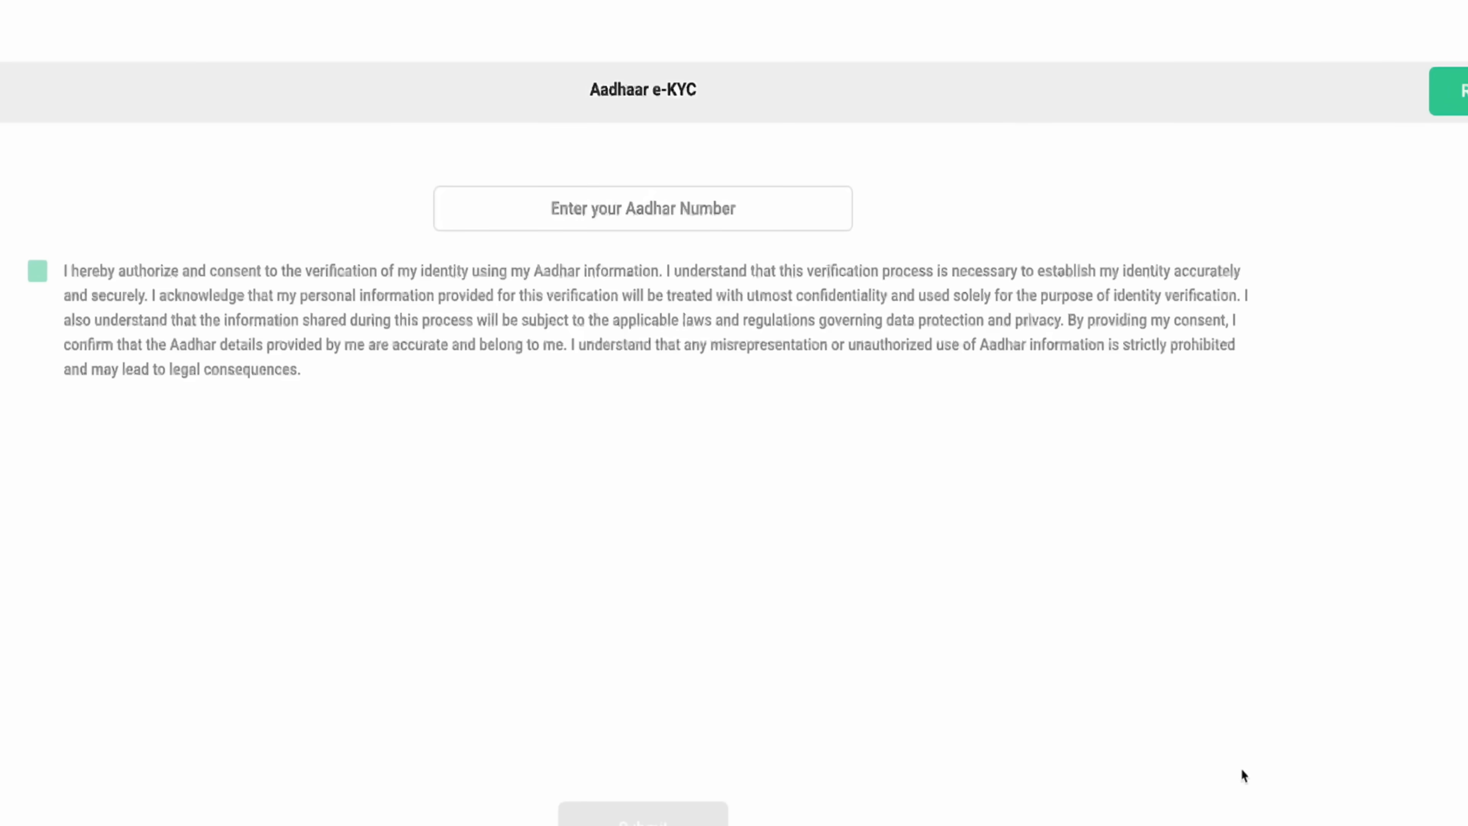
# - Enter the farmer's Aadhaar number and its OTP, then verify it to show Aadhaar Verified OK
pyautogui.click(681, 212)
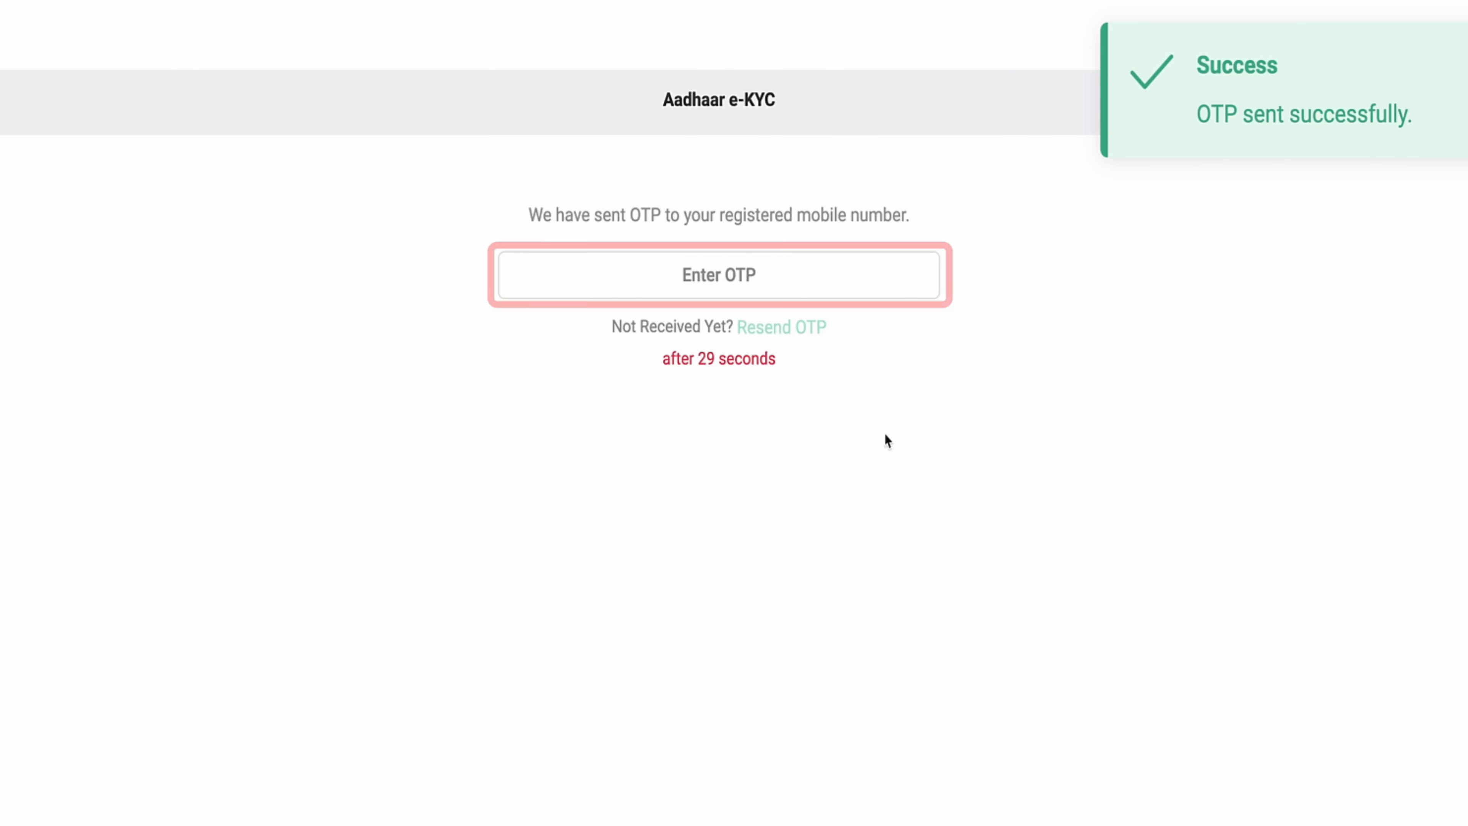
pyautogui.click(733, 276)
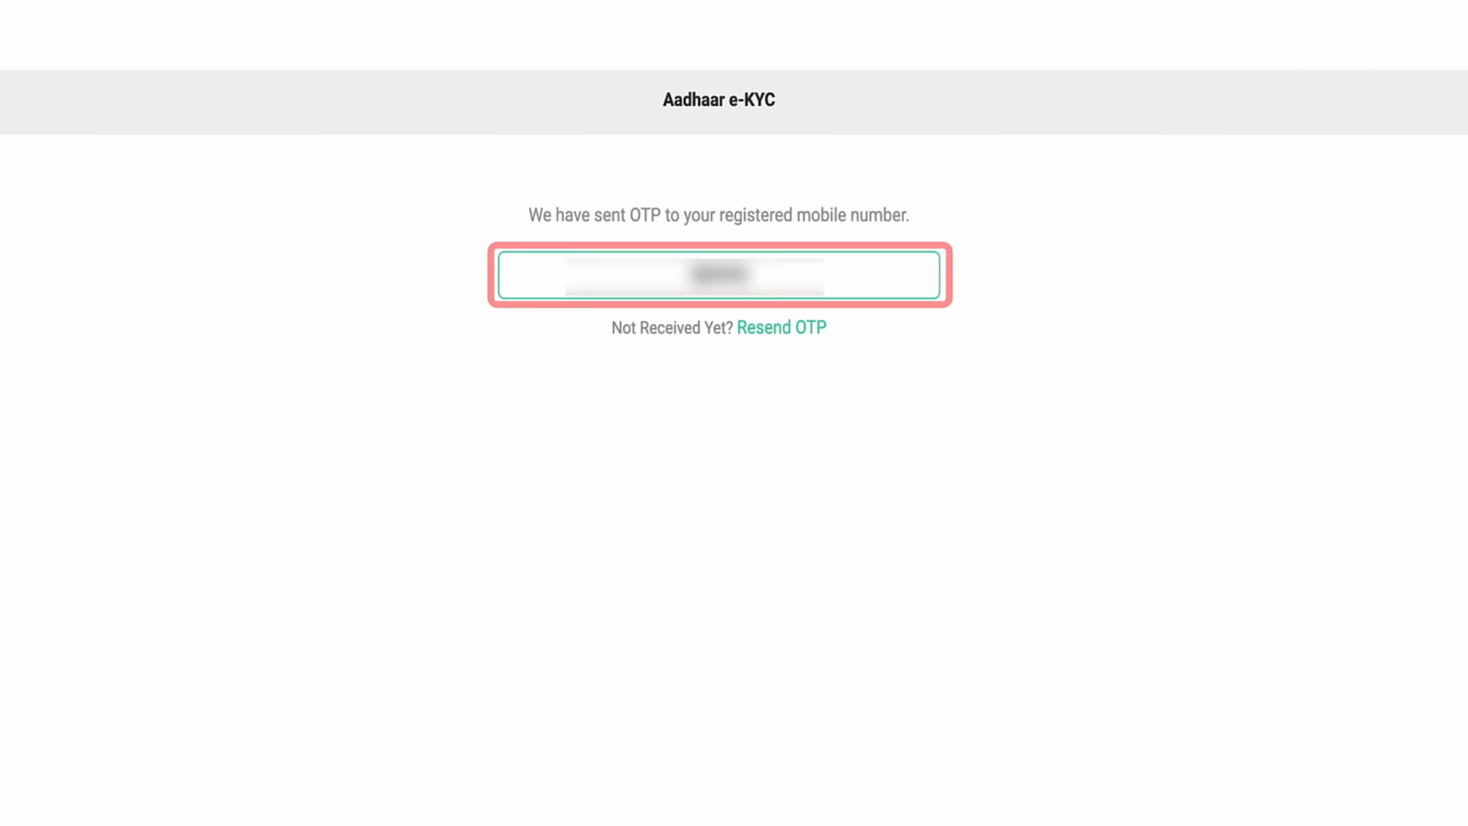
pyautogui.click(612, 821)
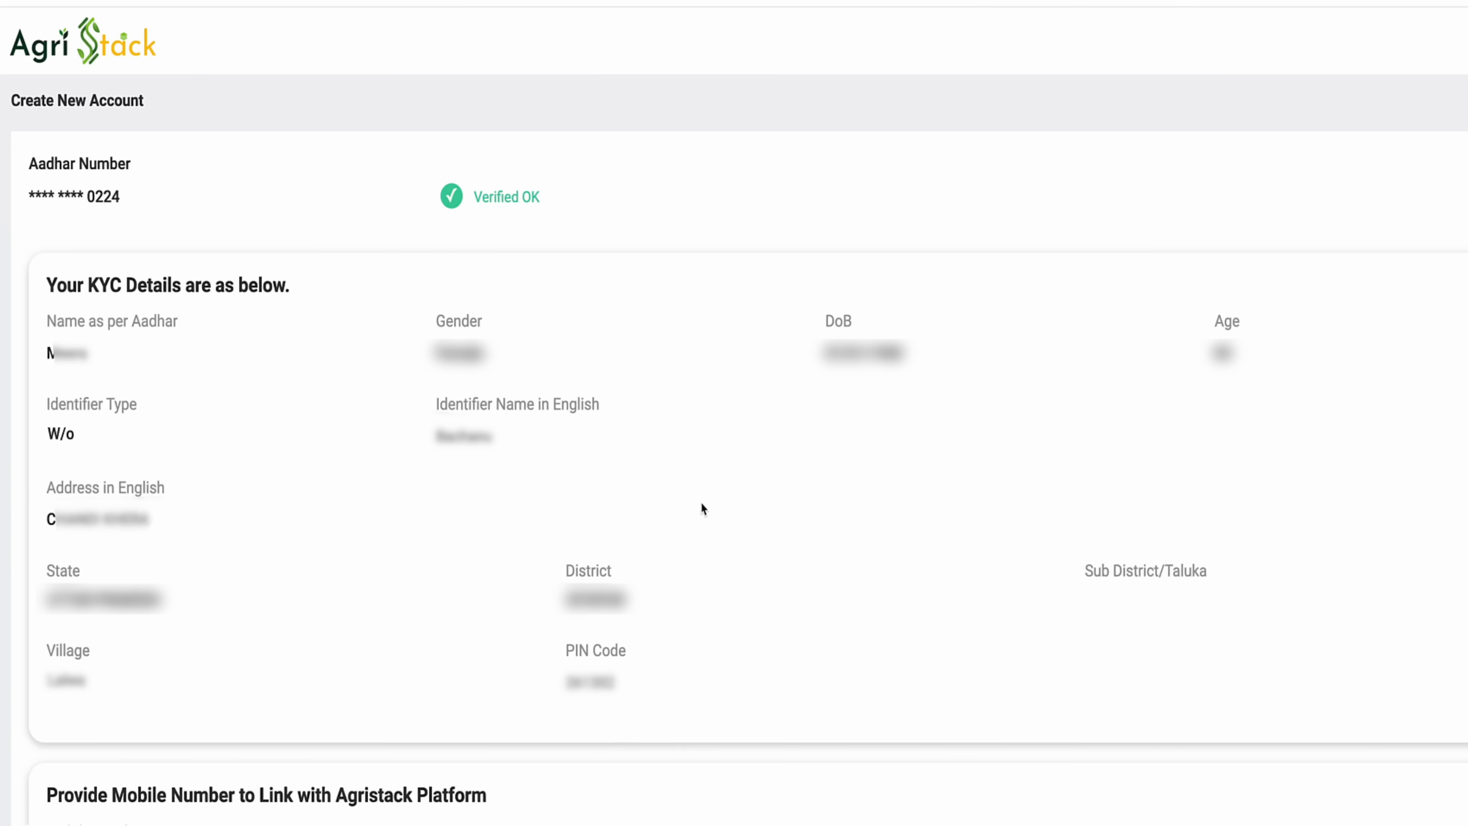
# - Enter the farmer's mobile number and confirm it with the received OTP in Verify Mobile Number
pyautogui.scroll(-4, 701, 508)
pyautogui.scroll(-1, 600, 508)
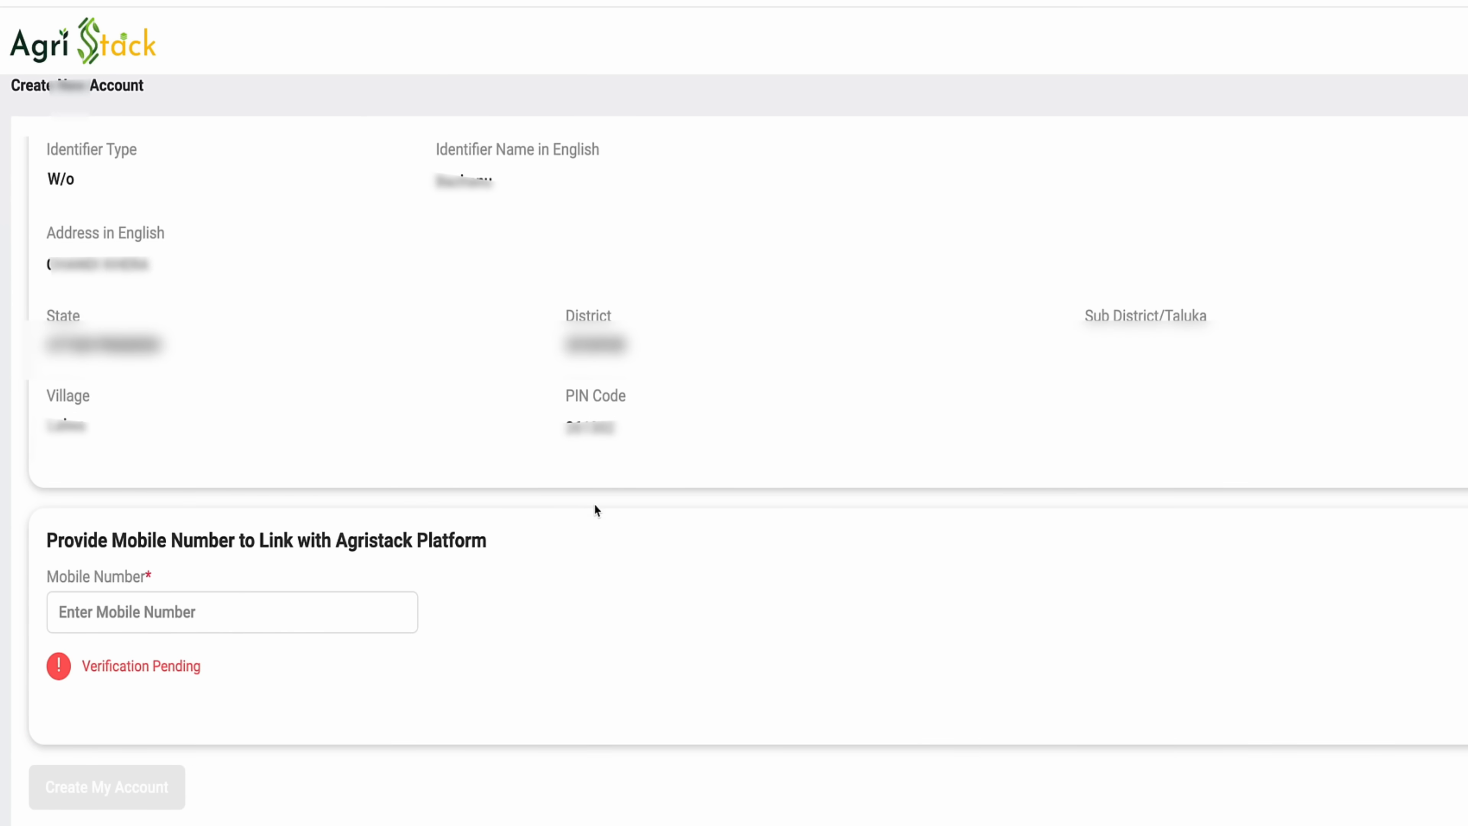
pyautogui.click(177, 614)
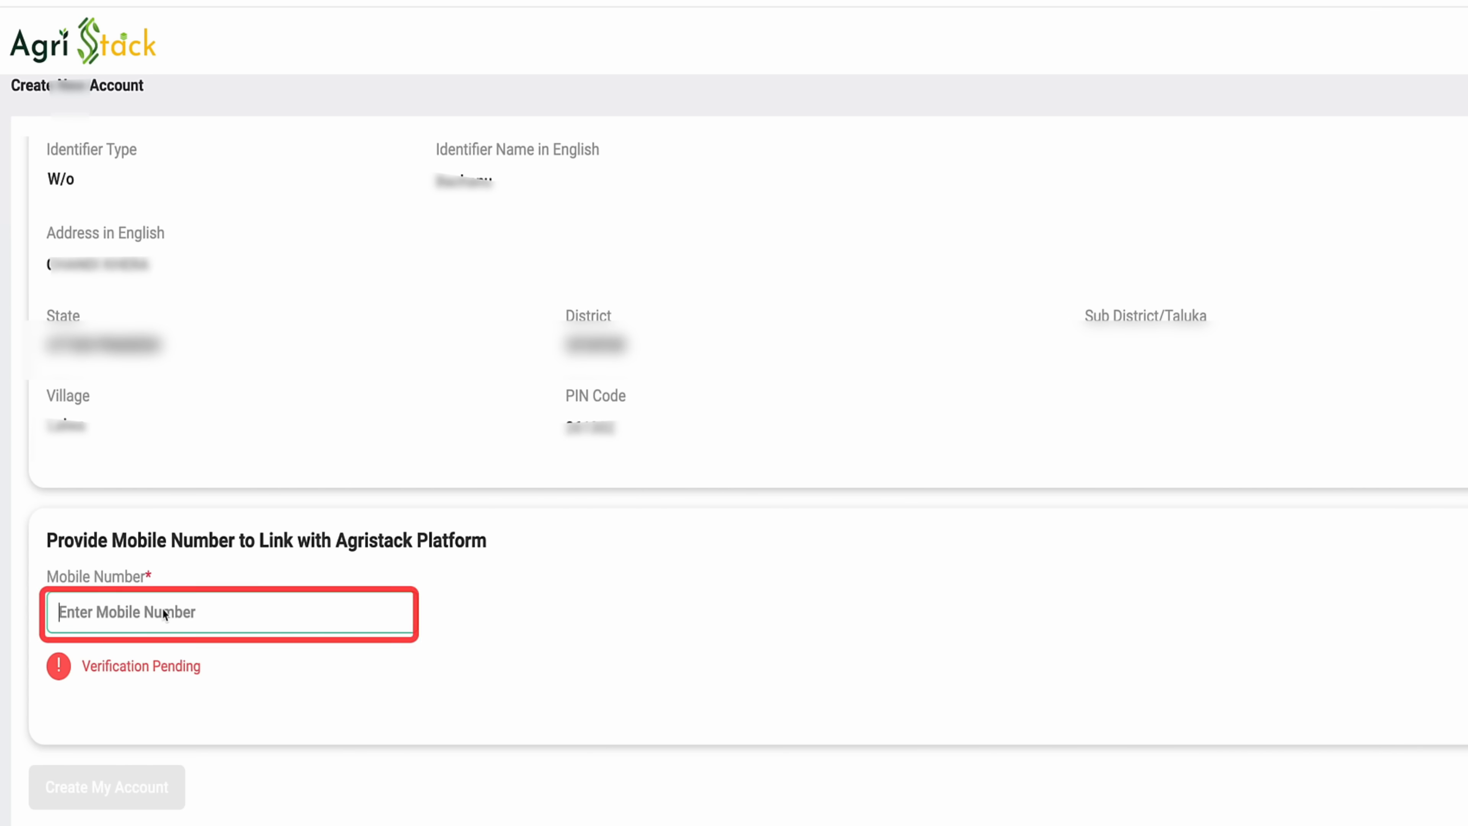
pyautogui.write('9')
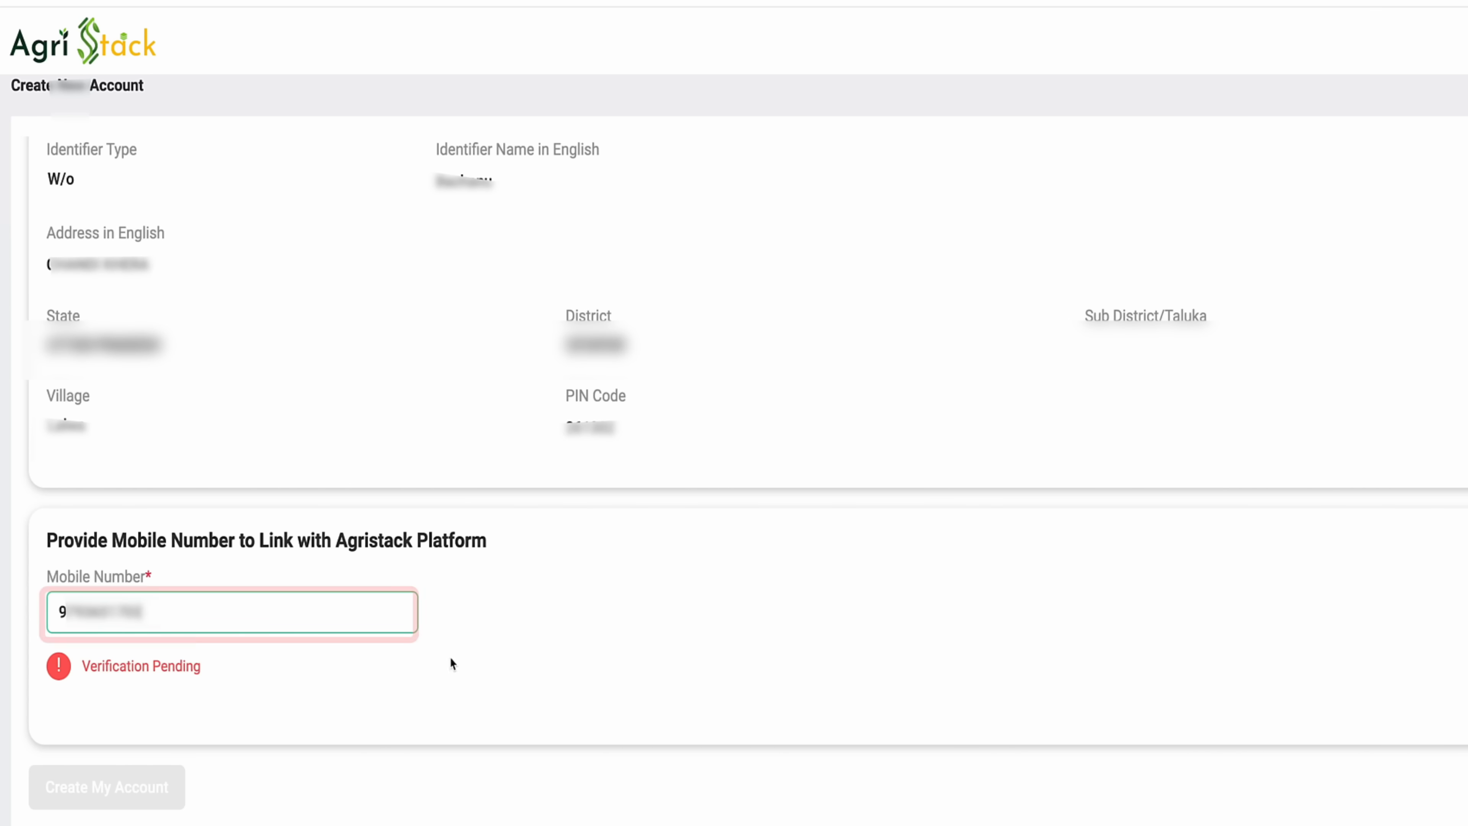
pyautogui.click(410, 665)
pyautogui.click(777, 405)
pyautogui.write('123456')
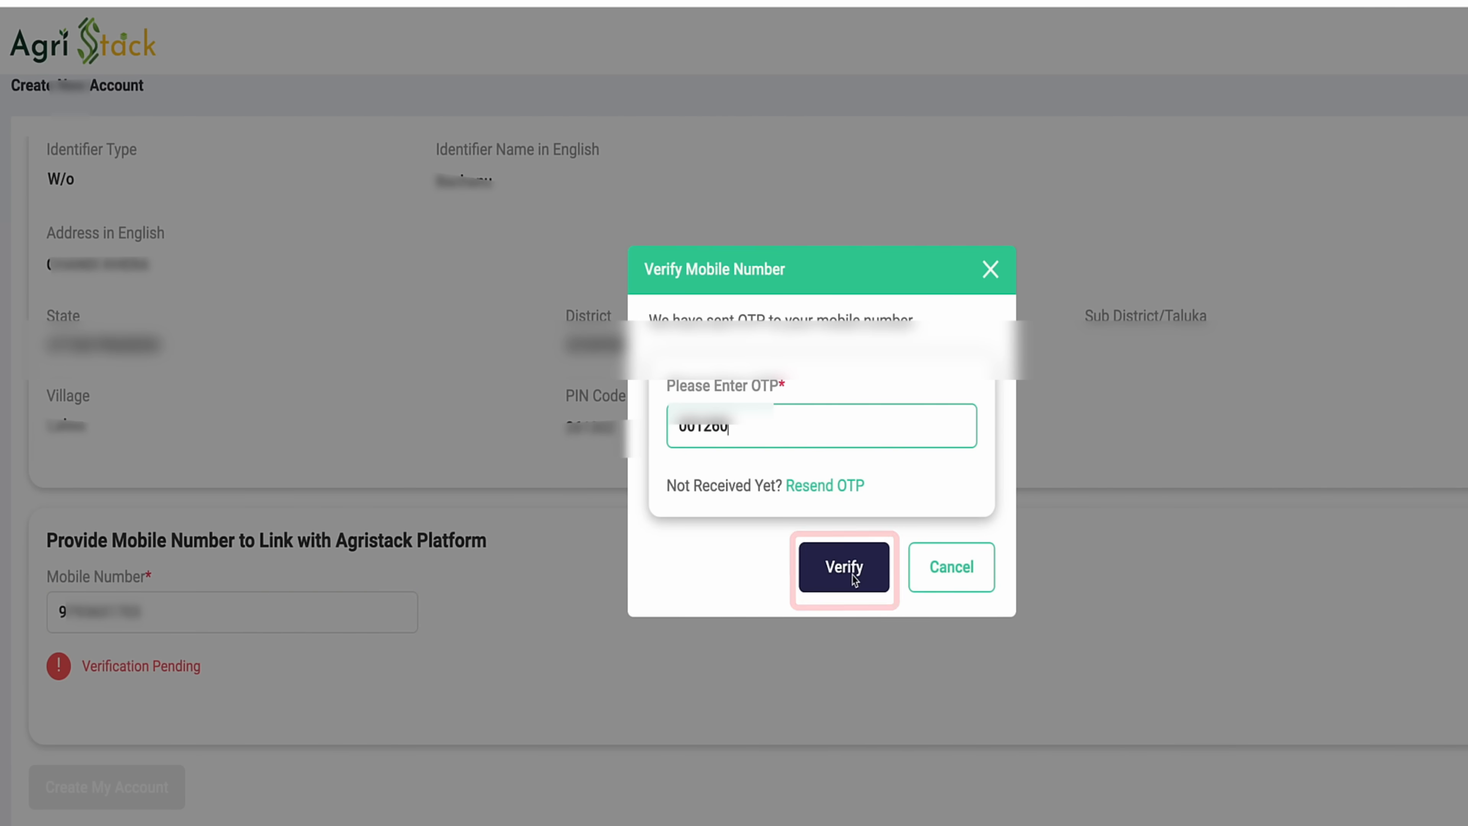
pyautogui.click(844, 566)
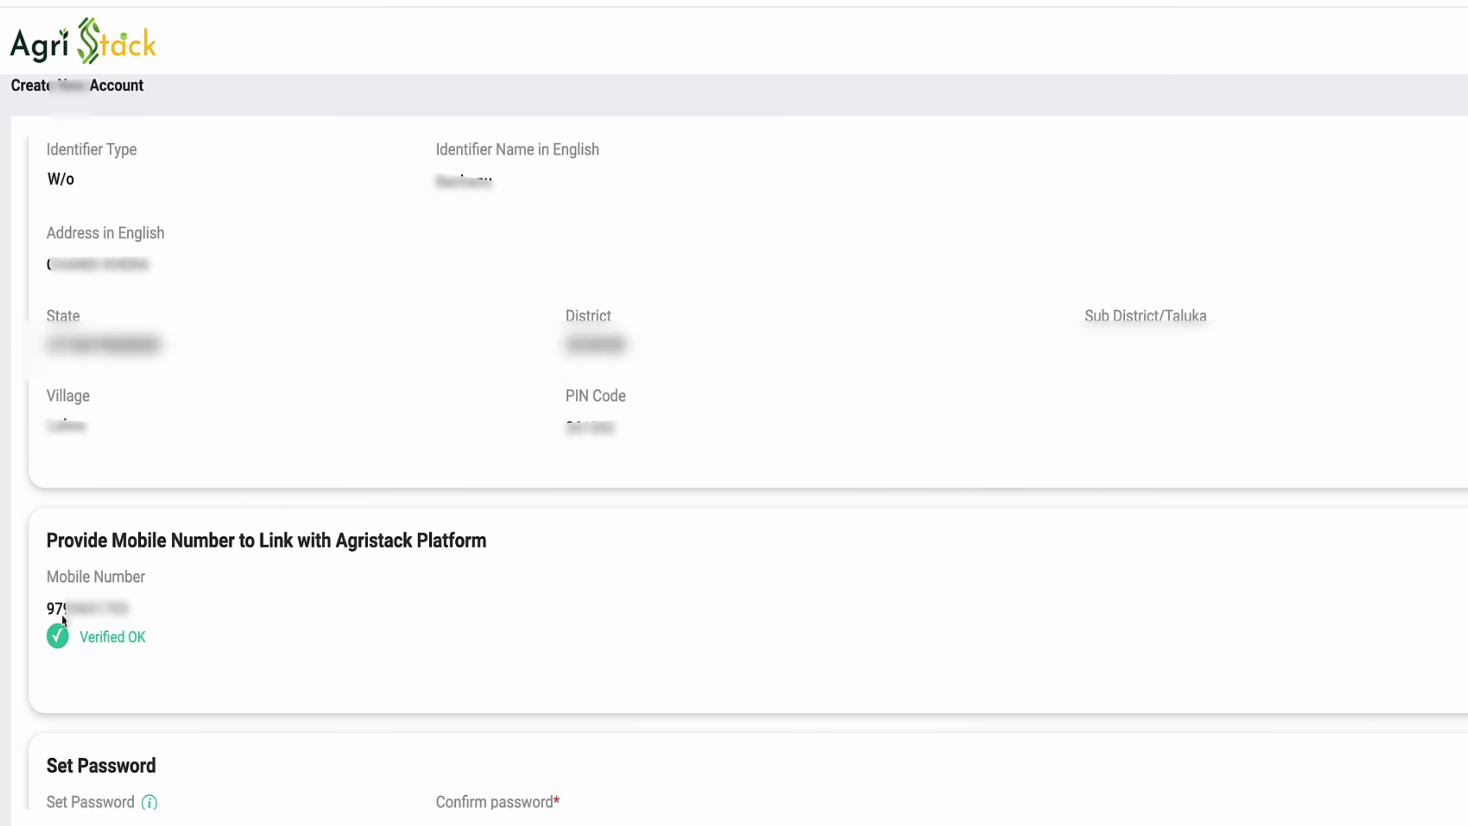
# - Set and confirm the account password, create the account, and acknowledge Registration Successful
pyautogui.scroll(-3, 258, 664)
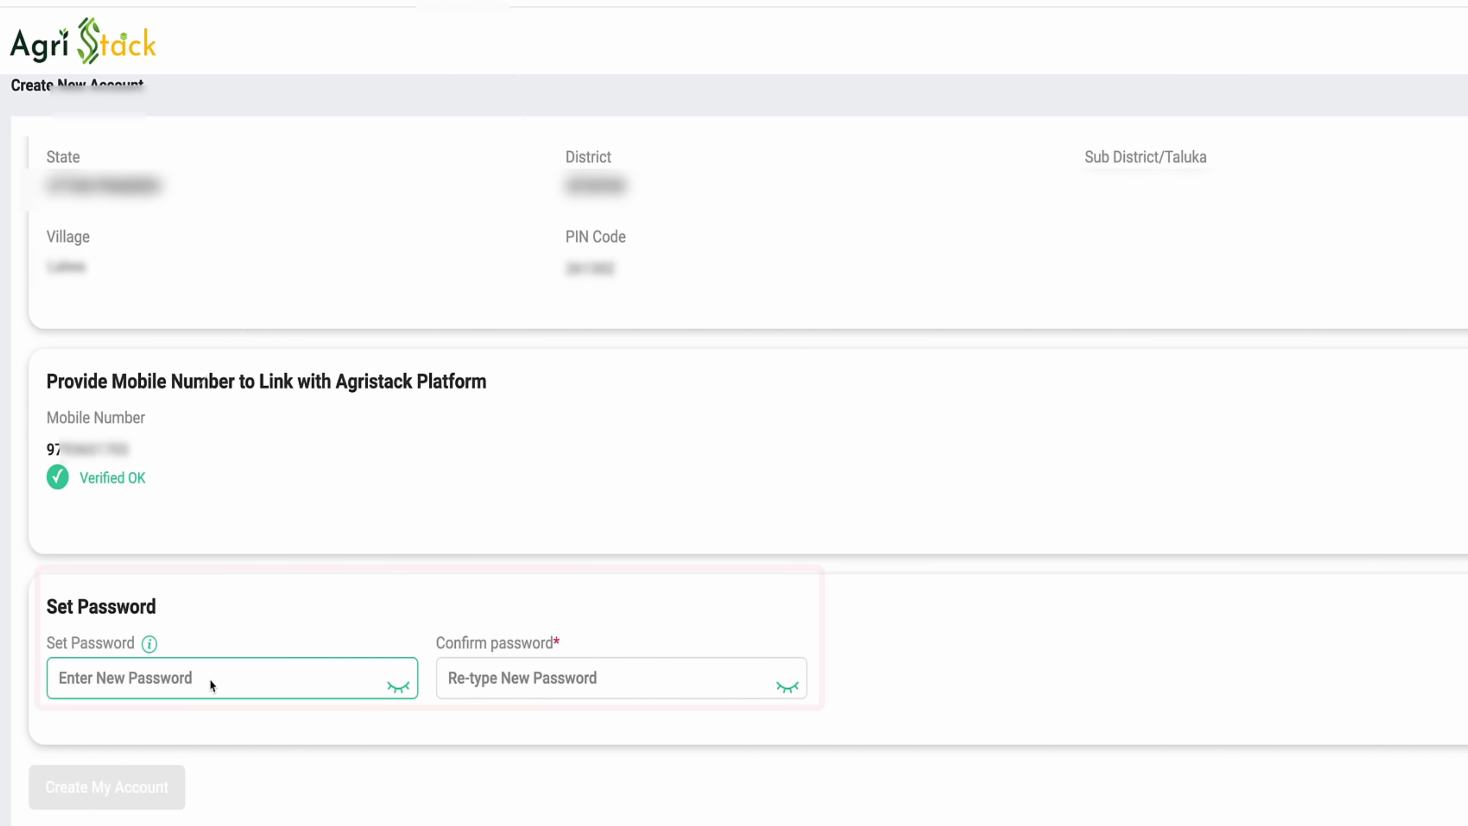
pyautogui.click(210, 681)
pyautogui.write('•••••••••')
pyautogui.click(564, 673)
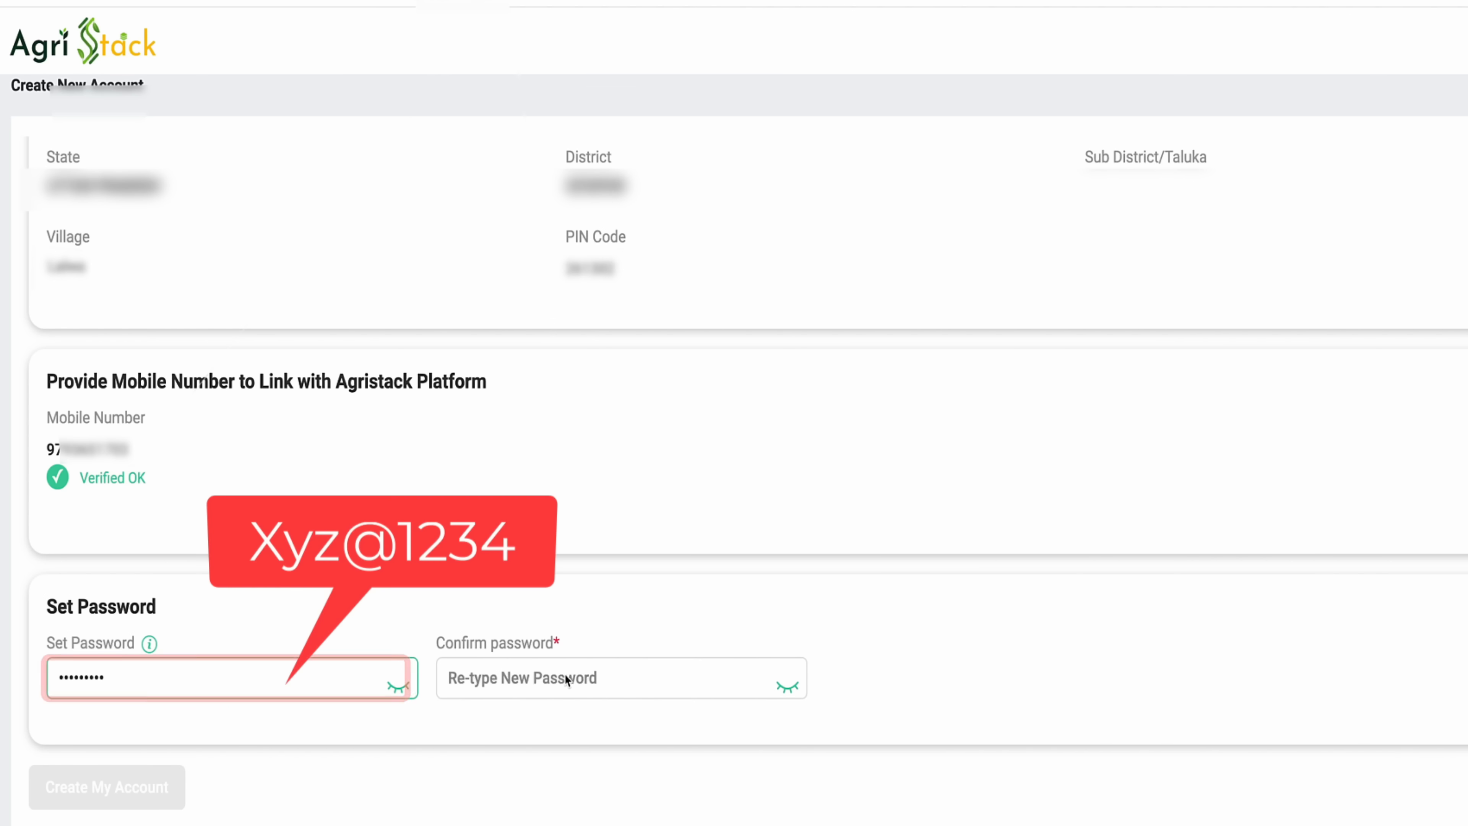
pyautogui.write('••••')
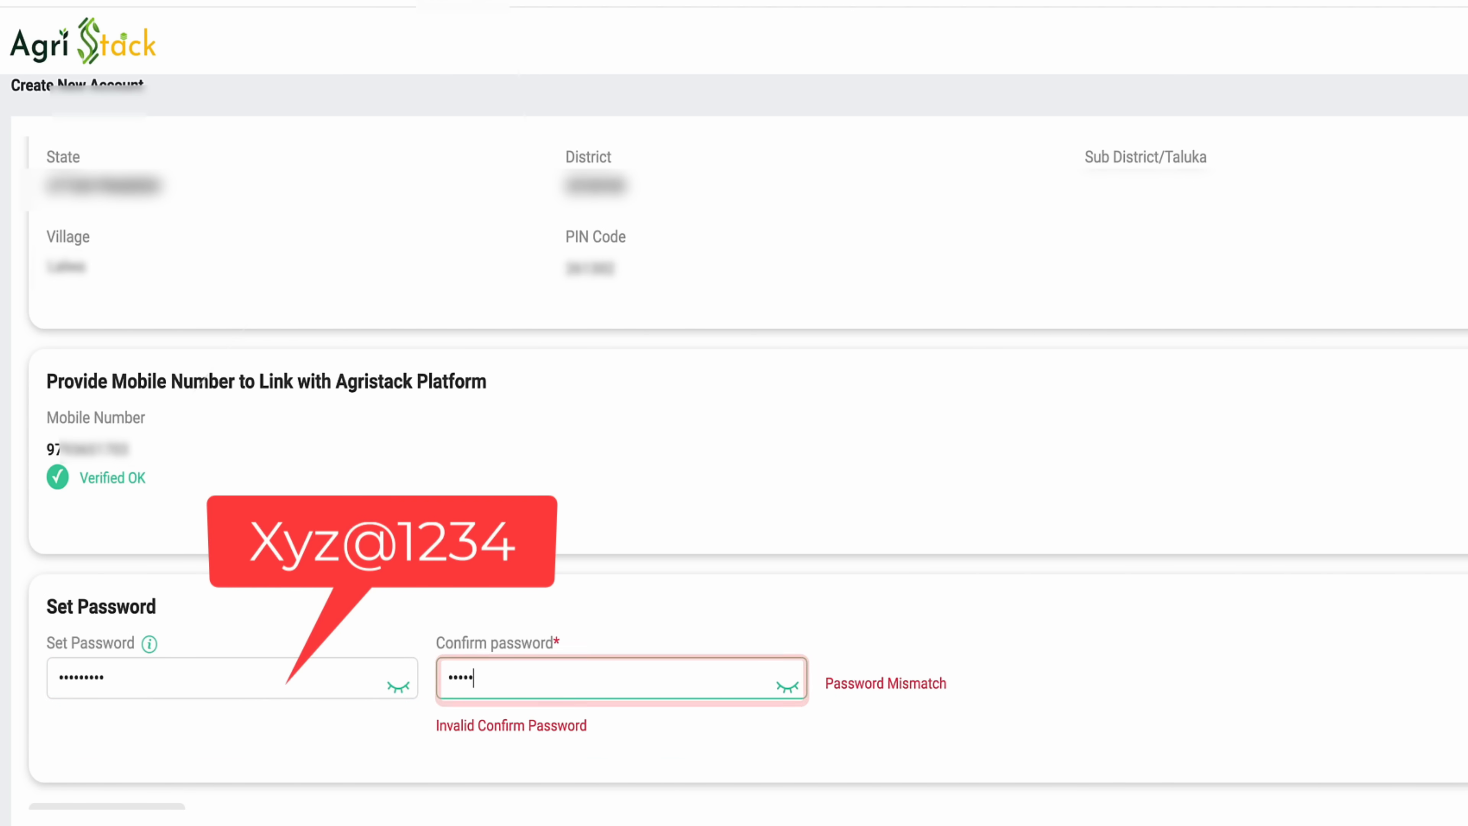
pyautogui.write('•••••')
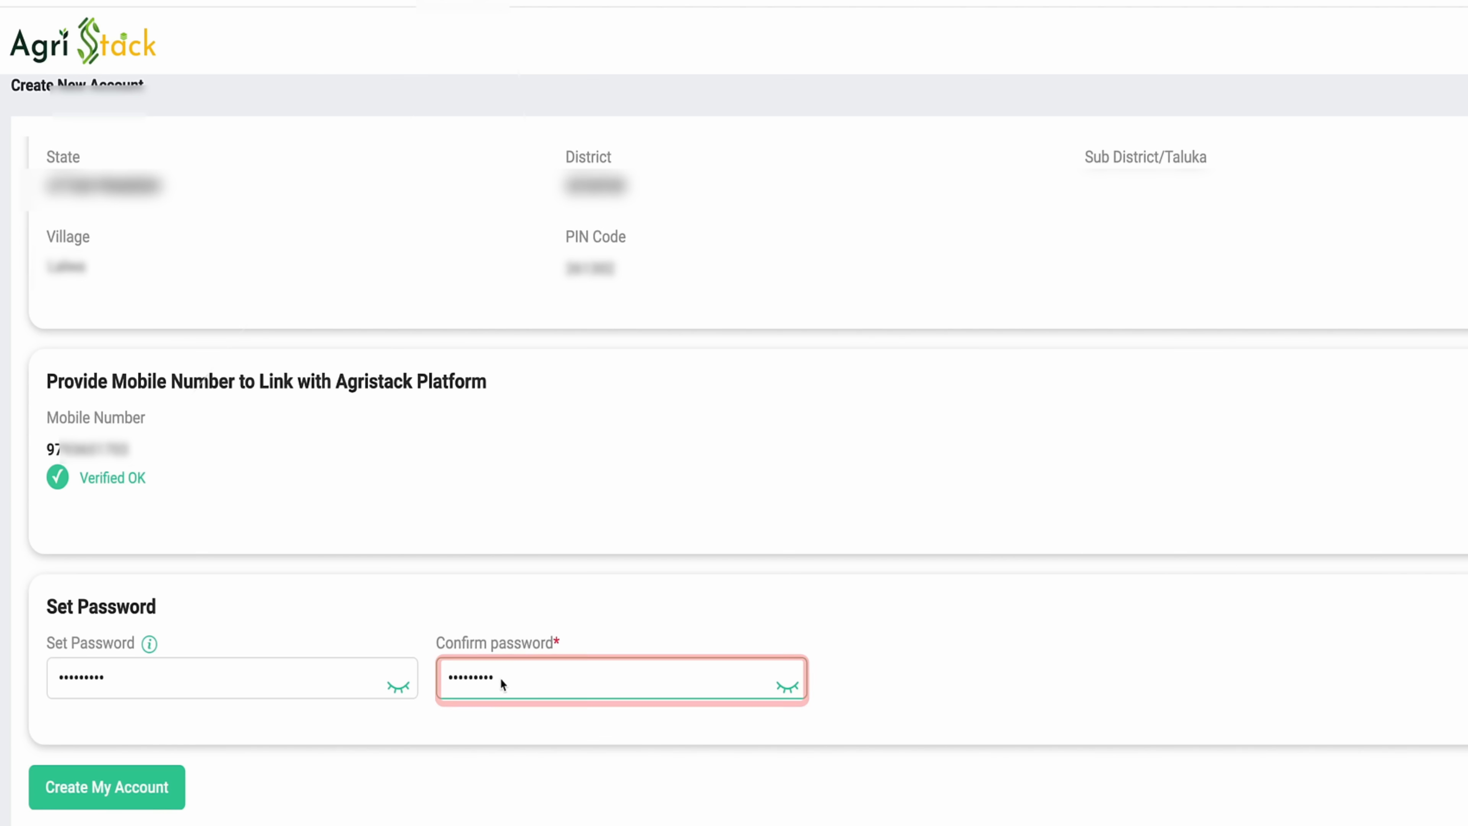
pyautogui.click(149, 799)
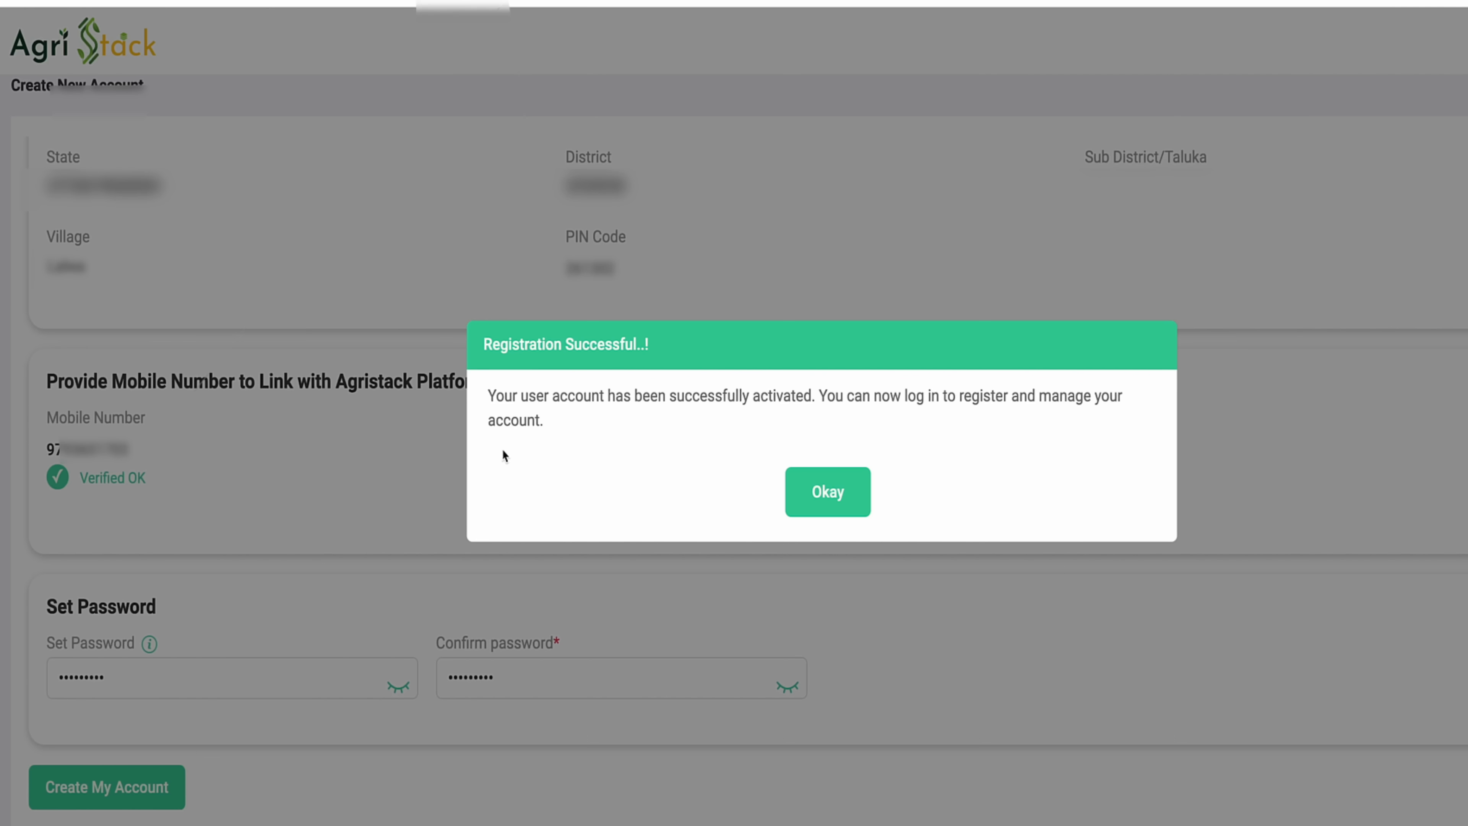
pyautogui.click(846, 501)
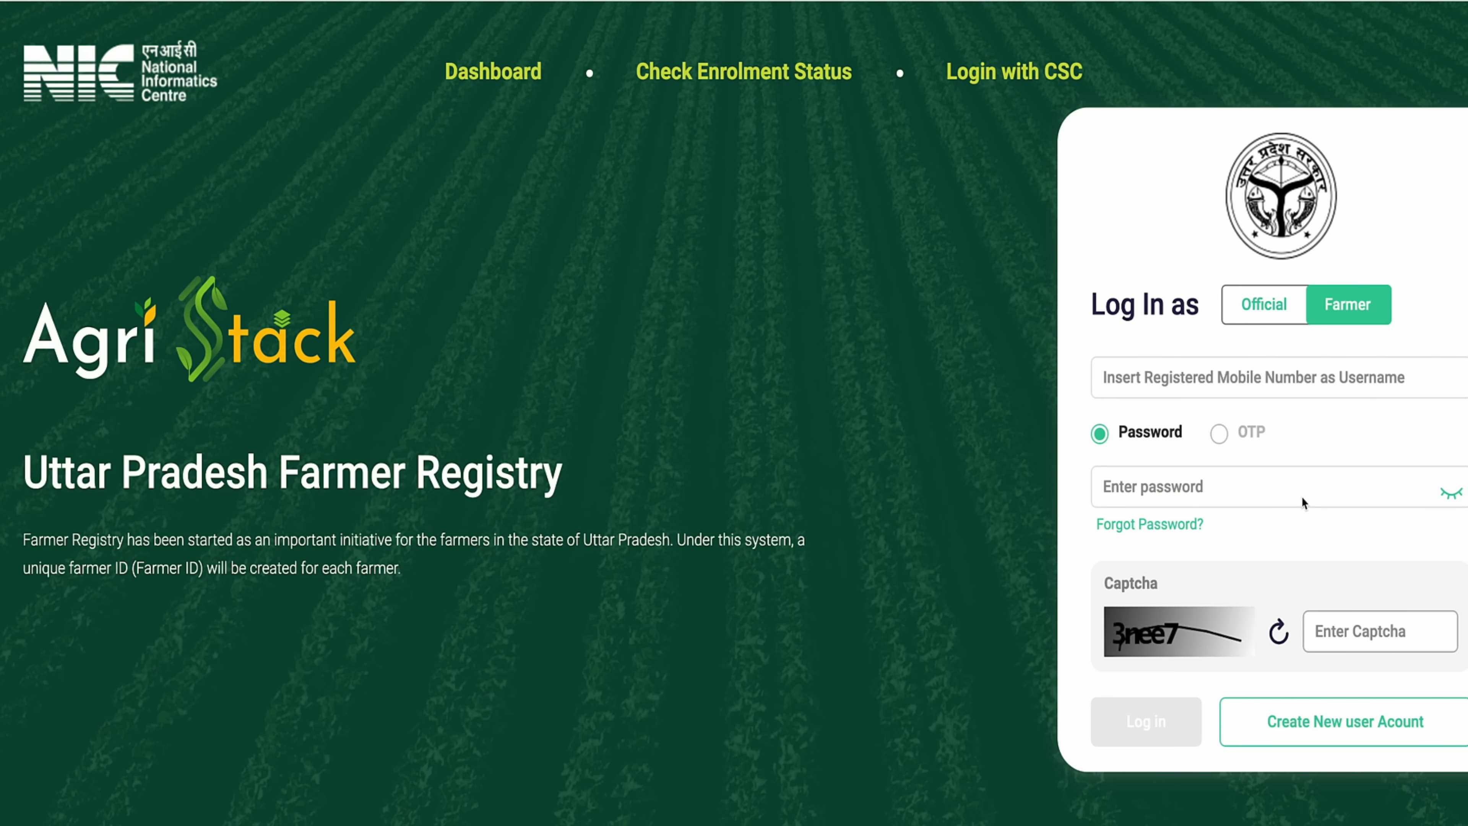
# - Log in with the registered mobile number, account password and captcha
pyautogui.click(1260, 382)
pyautogui.hotkey('ctrl', 'v')
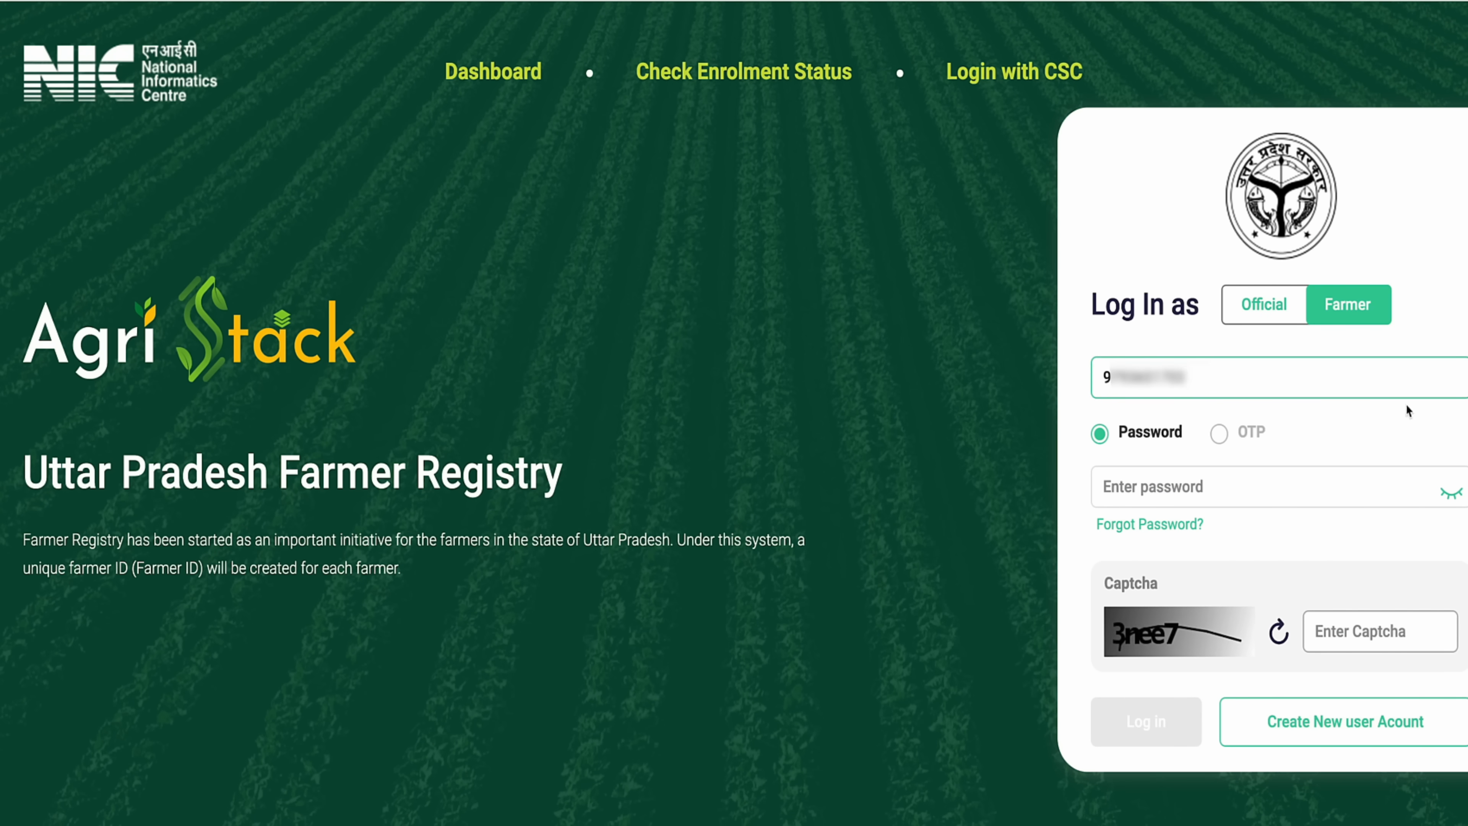
pyautogui.click(1173, 491)
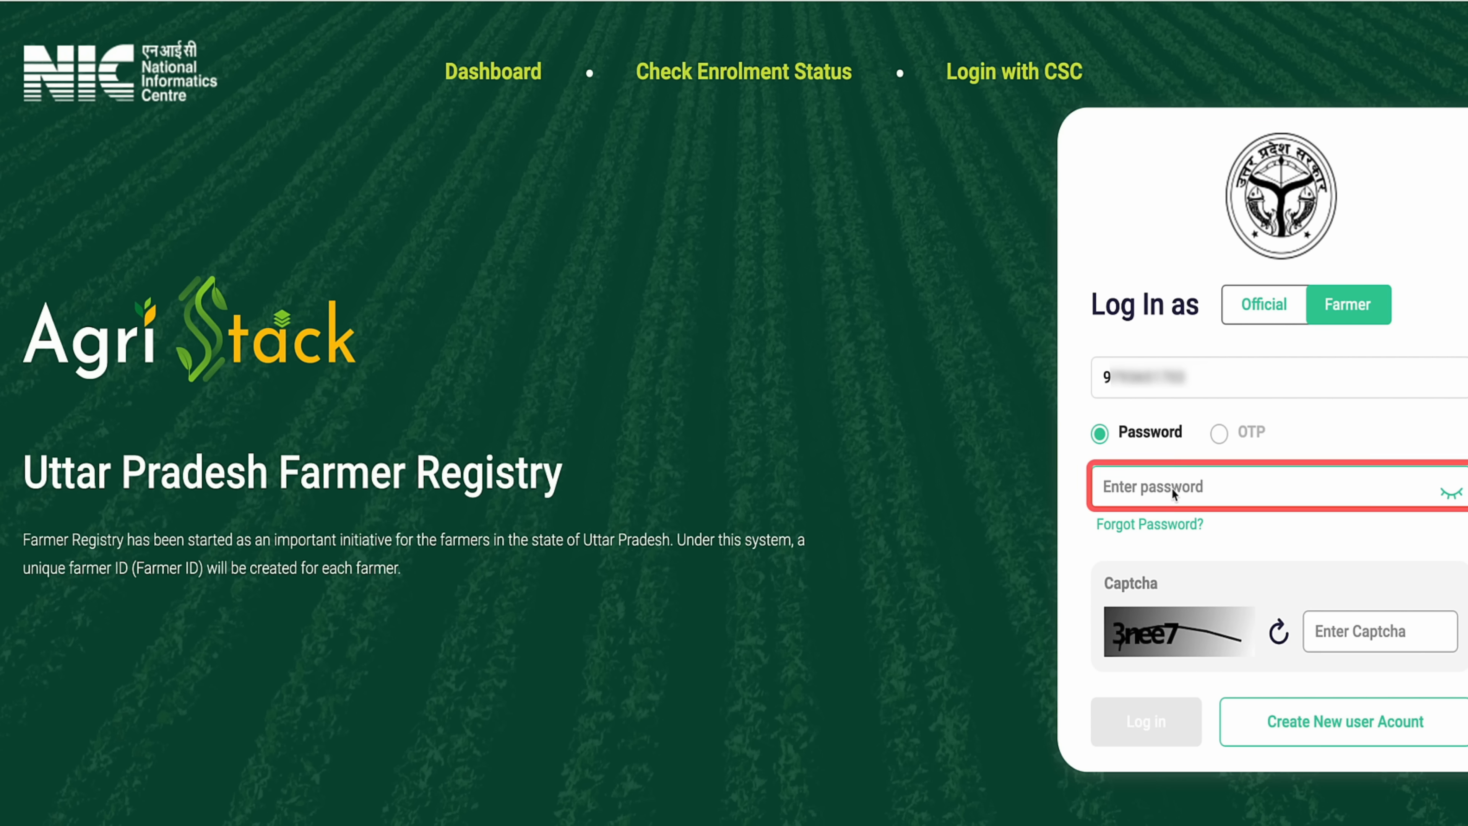
pyautogui.write('••')
pyautogui.click(1379, 632)
pyautogui.write('3')
pyautogui.write('nee7')
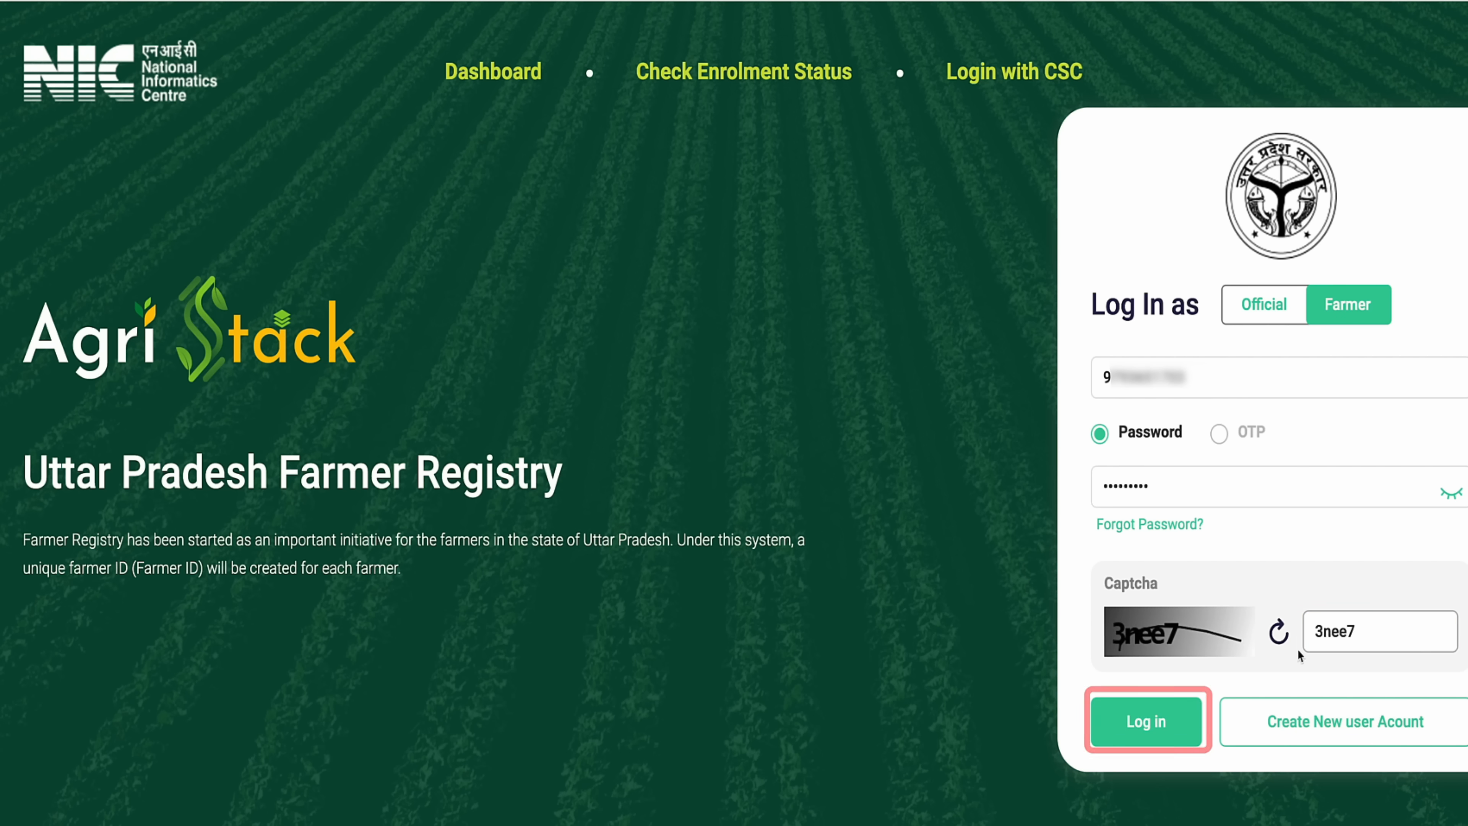
pyautogui.click(1151, 721)
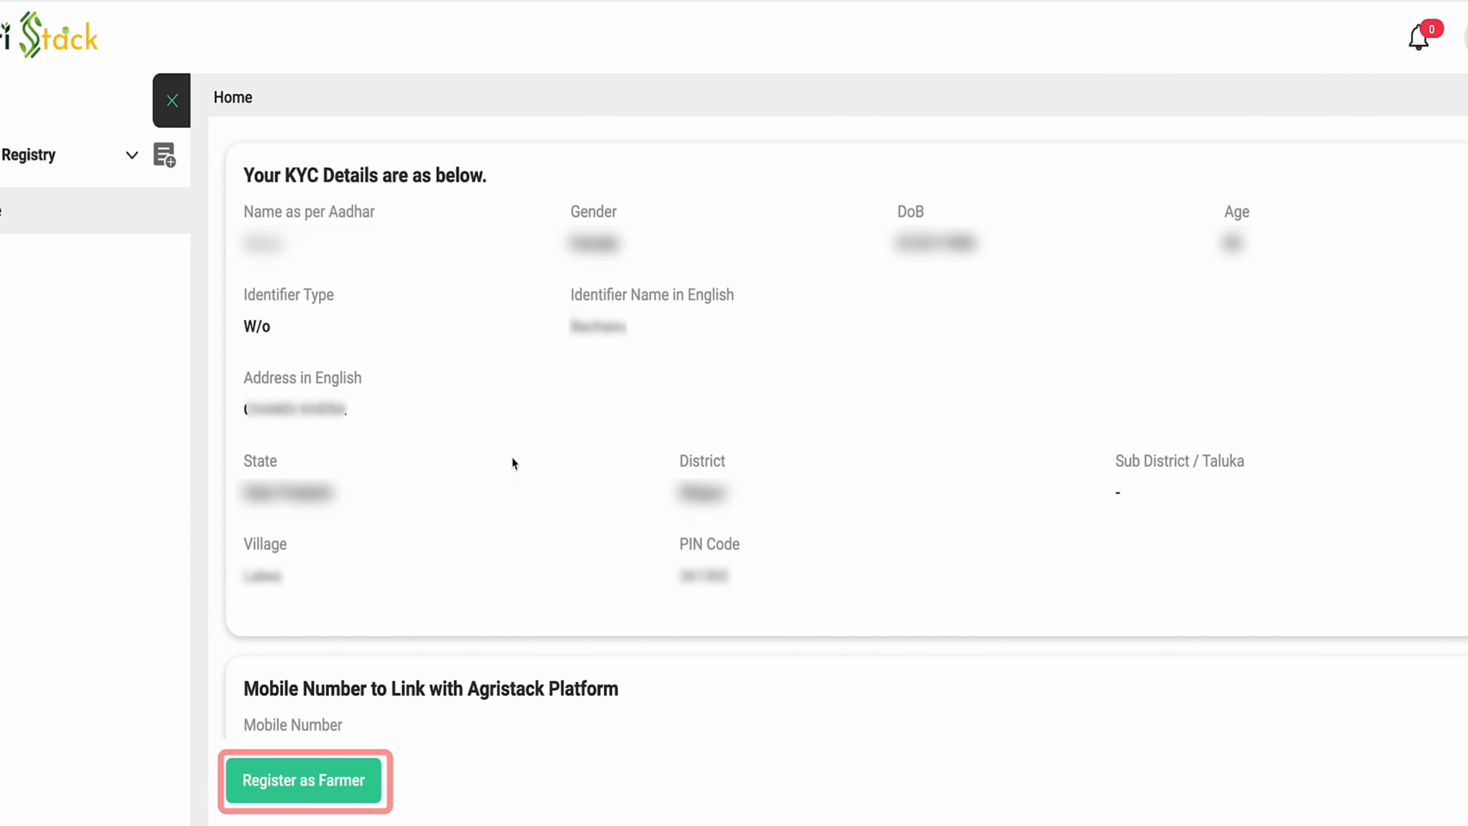
# - Start Register as Farmer, answering No to keep the existing registered mobile number
pyautogui.scroll(-3, 512, 462)
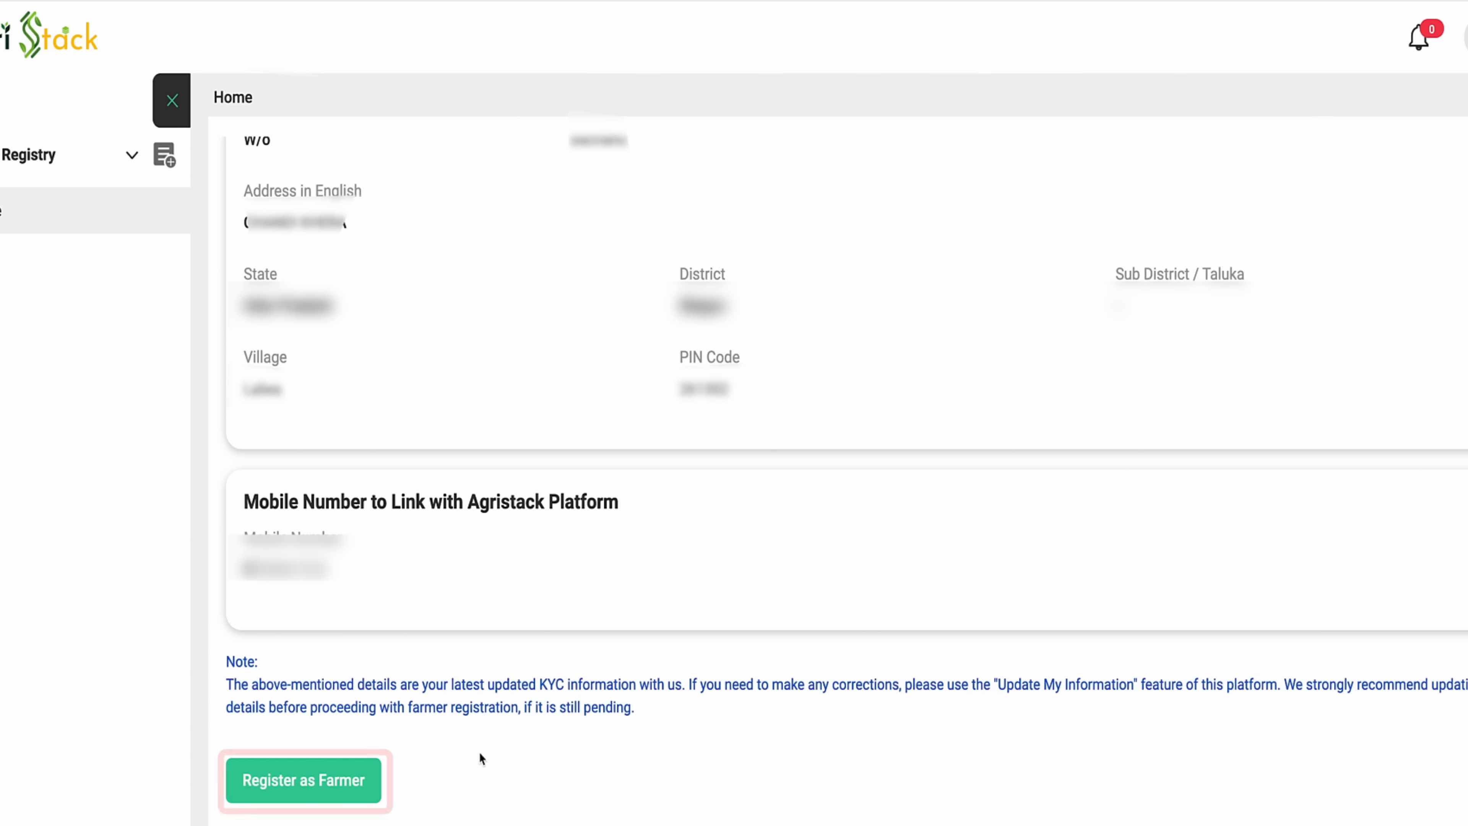
pyautogui.click(334, 782)
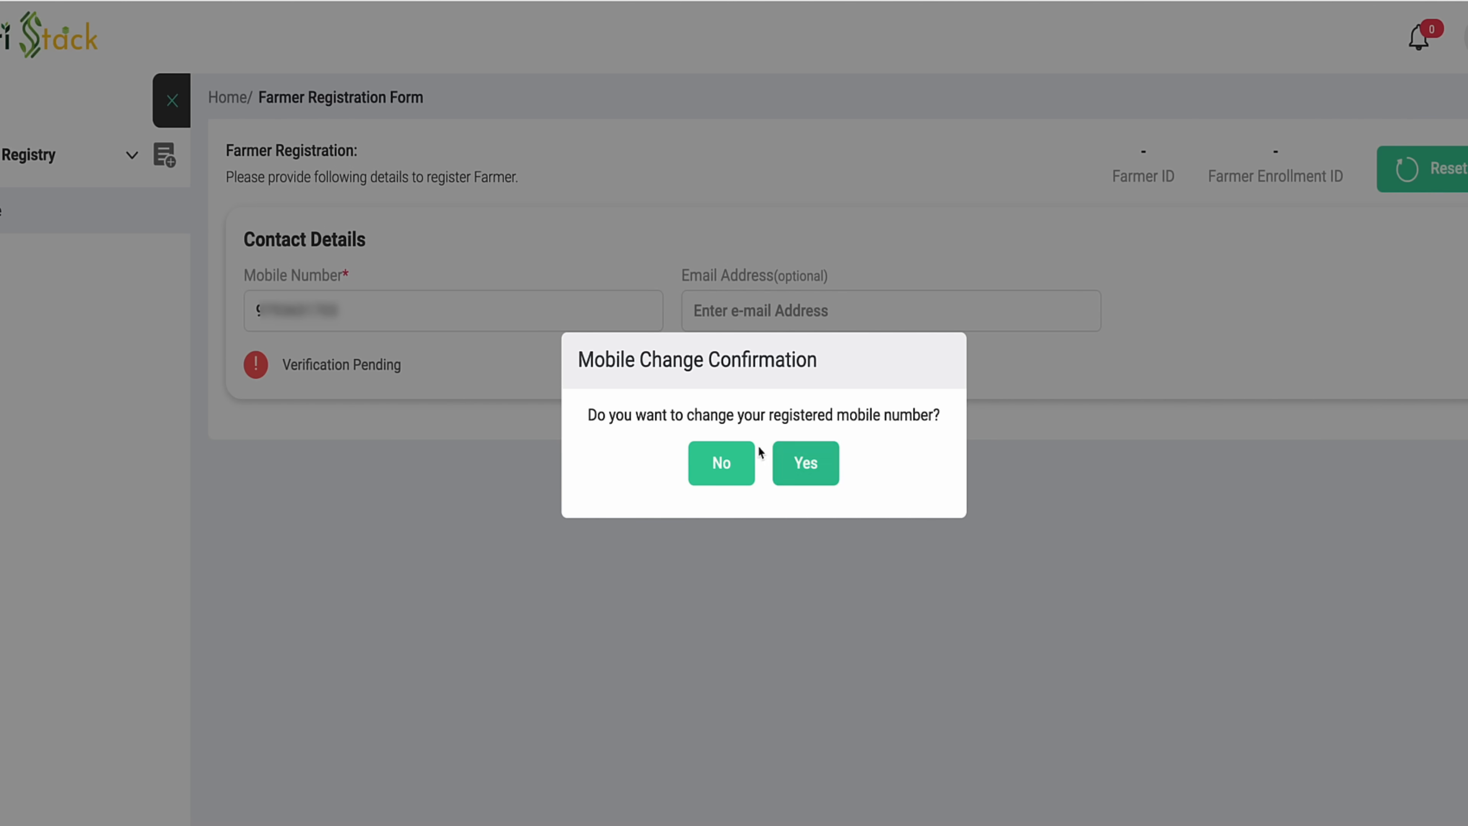
pyautogui.click(721, 462)
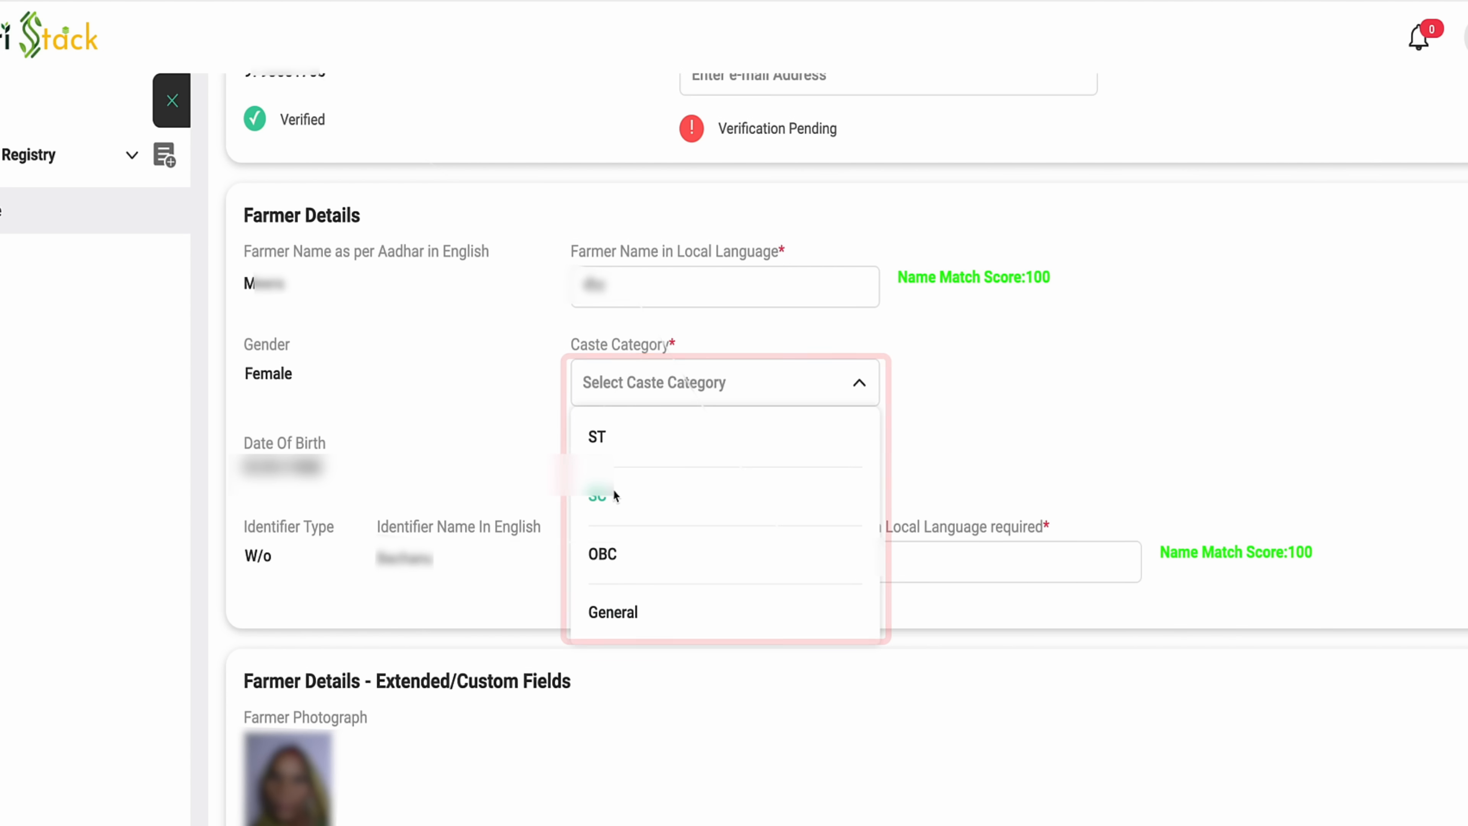
# - Set the Caste Category to SC
pyautogui.click(613, 489)
pyautogui.scroll(-3, 698, 482)
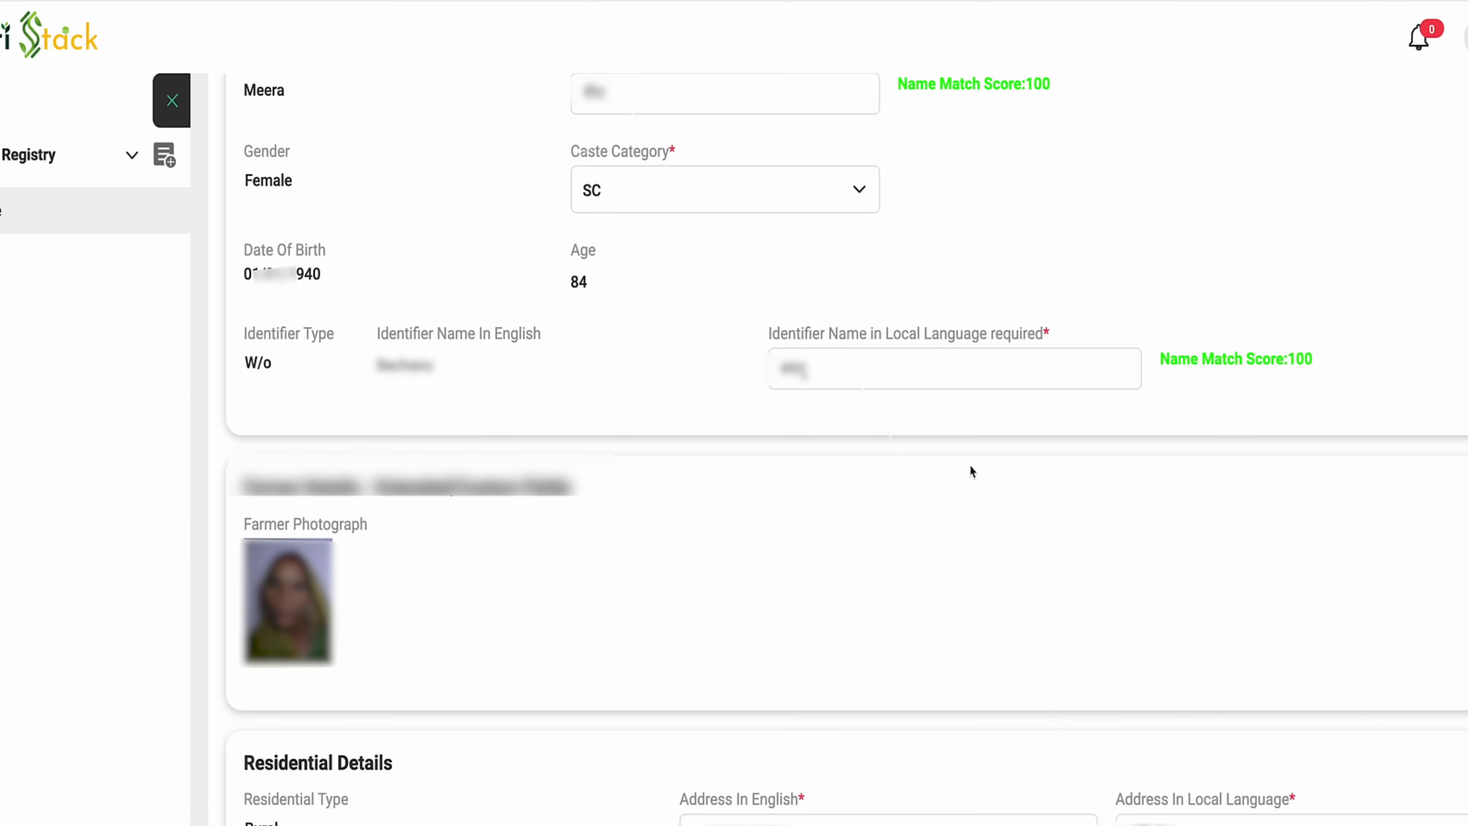
pyautogui.scroll(-10, 726, 491)
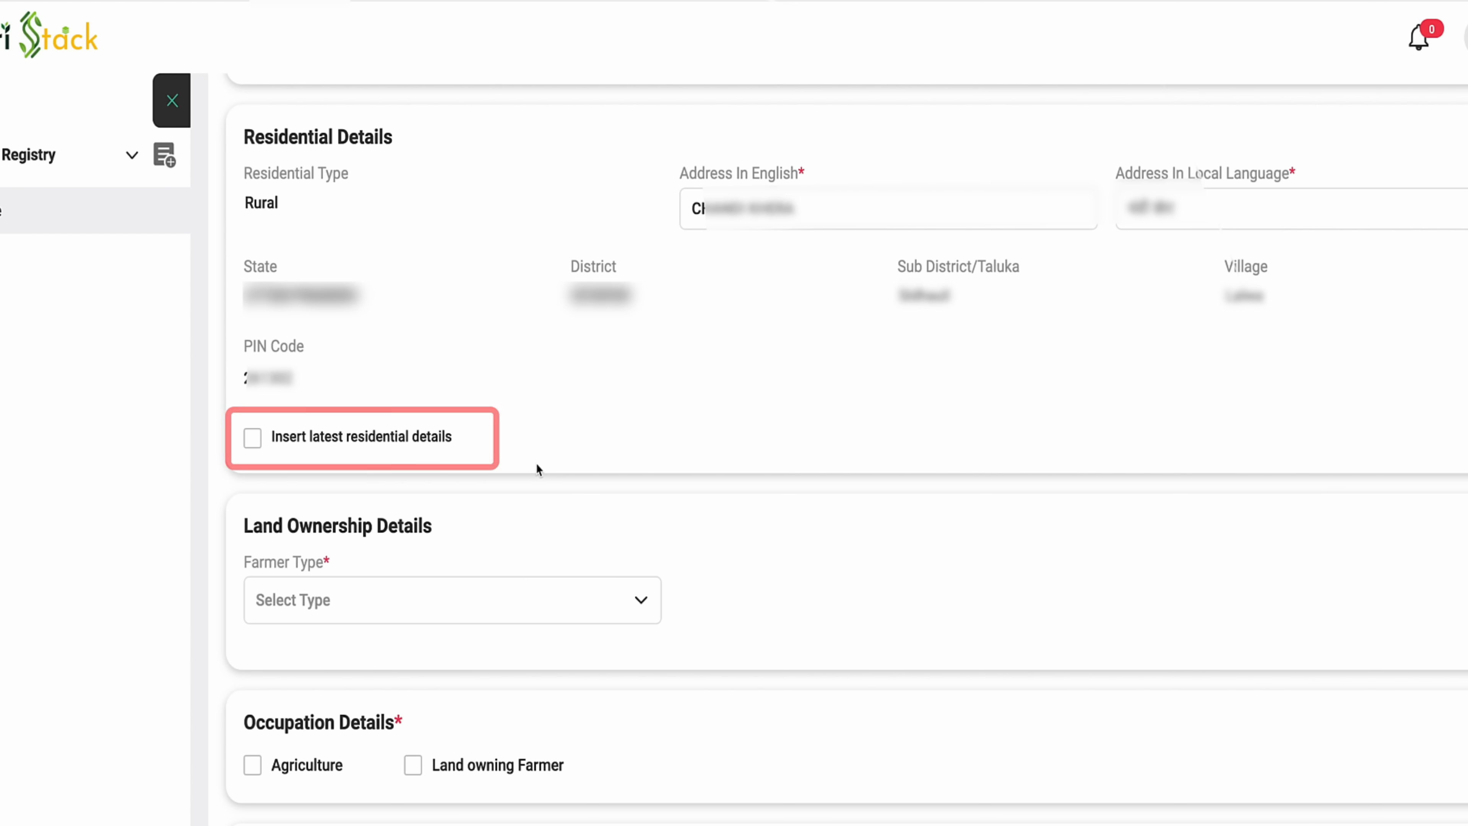
# - Enable Insert latest residential details and choose SITAPUR as the district
pyautogui.click(256, 444)
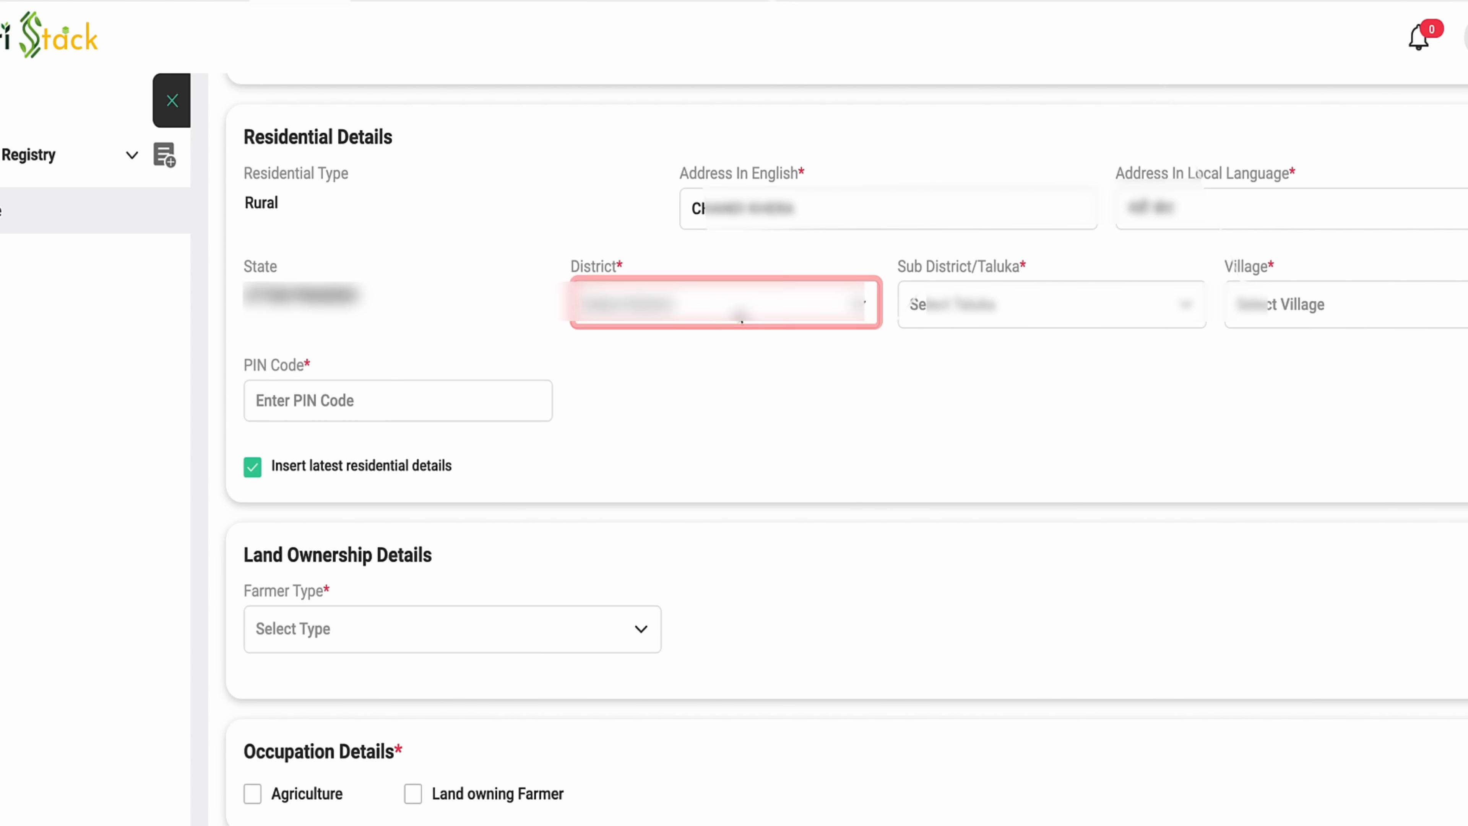
pyautogui.click(740, 315)
pyautogui.scroll(-18, 705, 531)
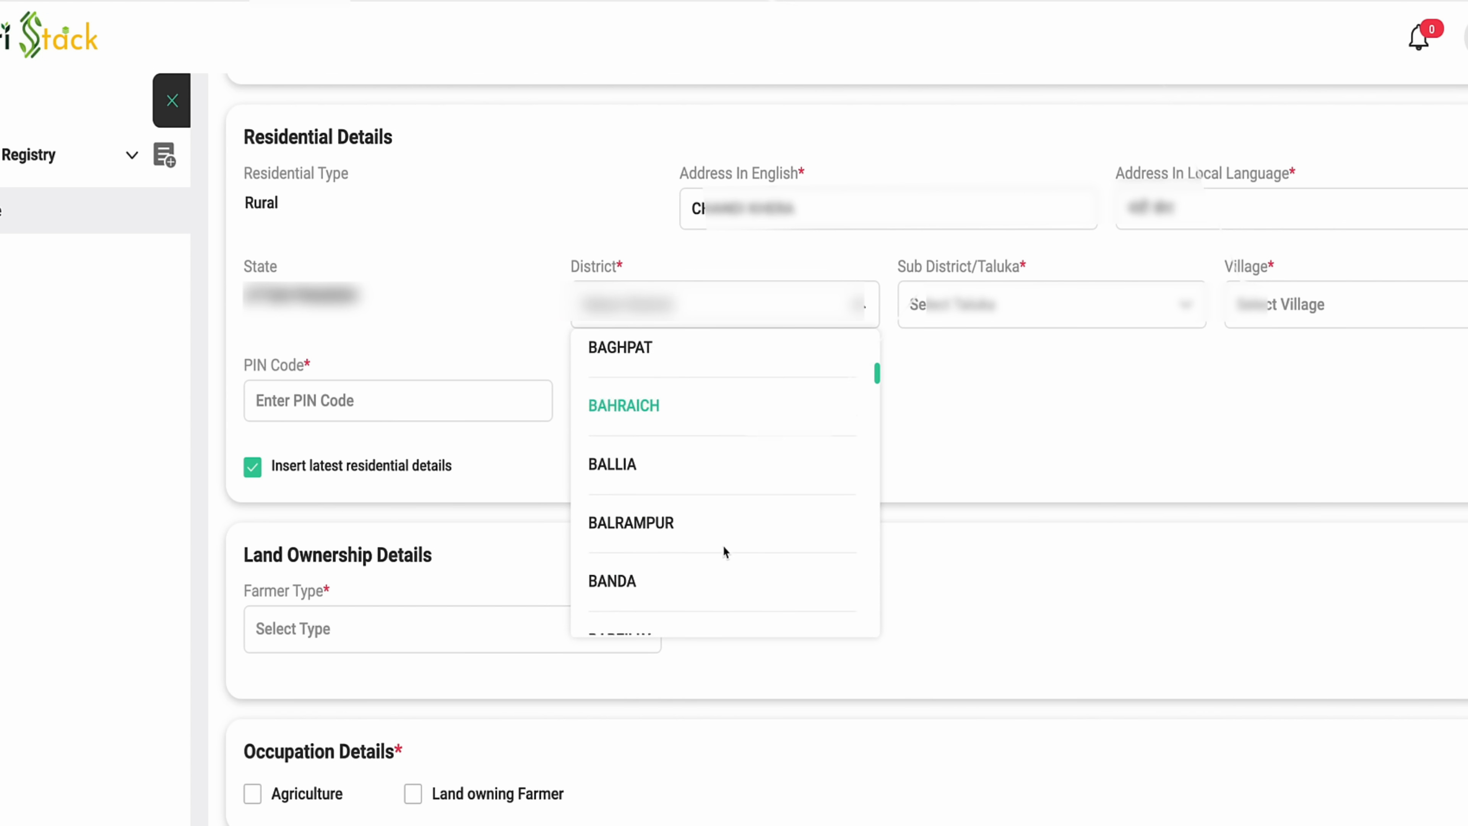
pyautogui.scroll(-20, 705, 531)
pyautogui.click(640, 454)
pyautogui.scroll(-6, 653, 533)
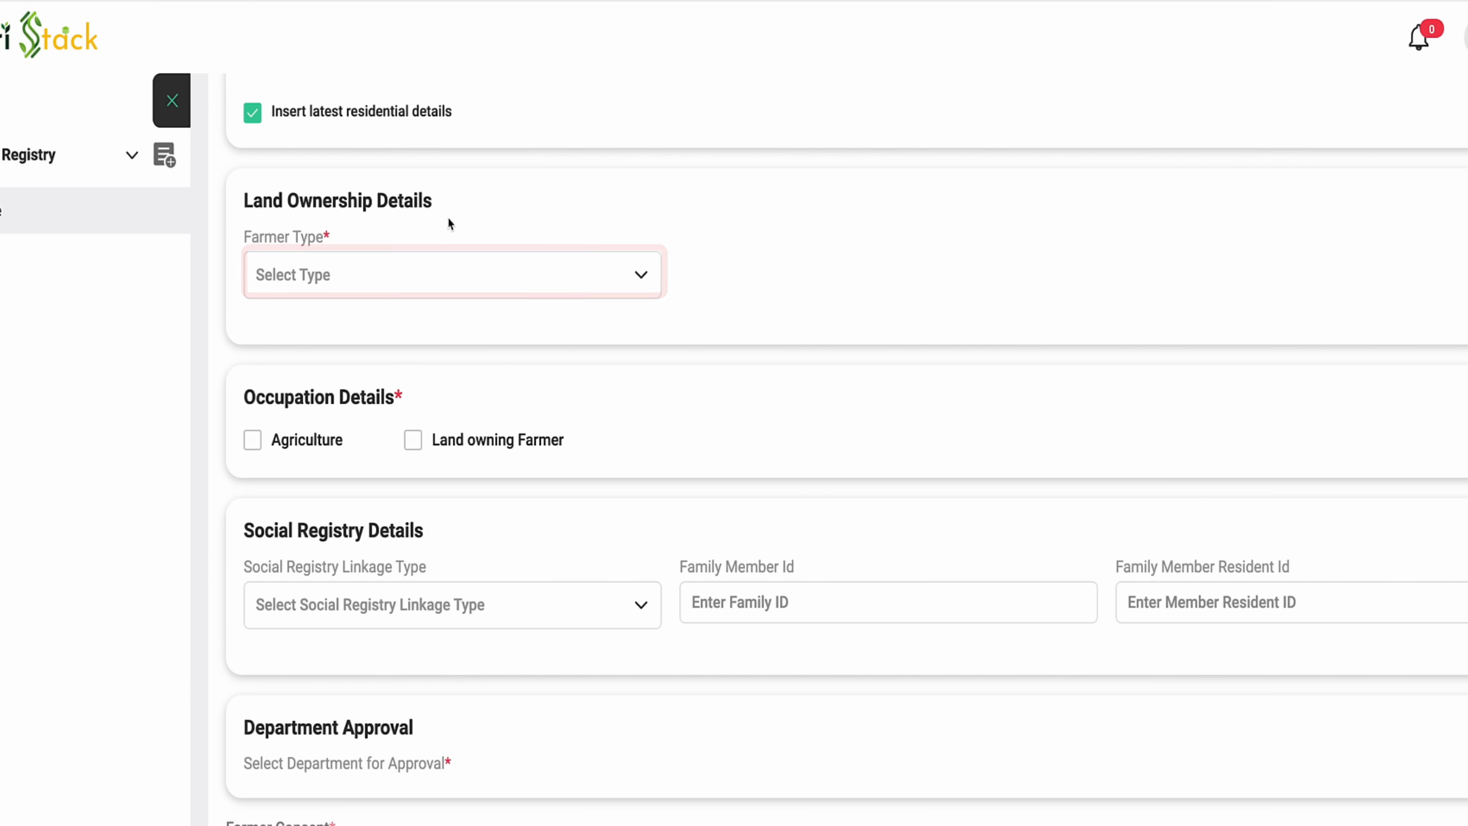
# - Choose Owner as Farmer Type, with Agriculture and Land owning Farmer as occupations
pyautogui.click(442, 276)
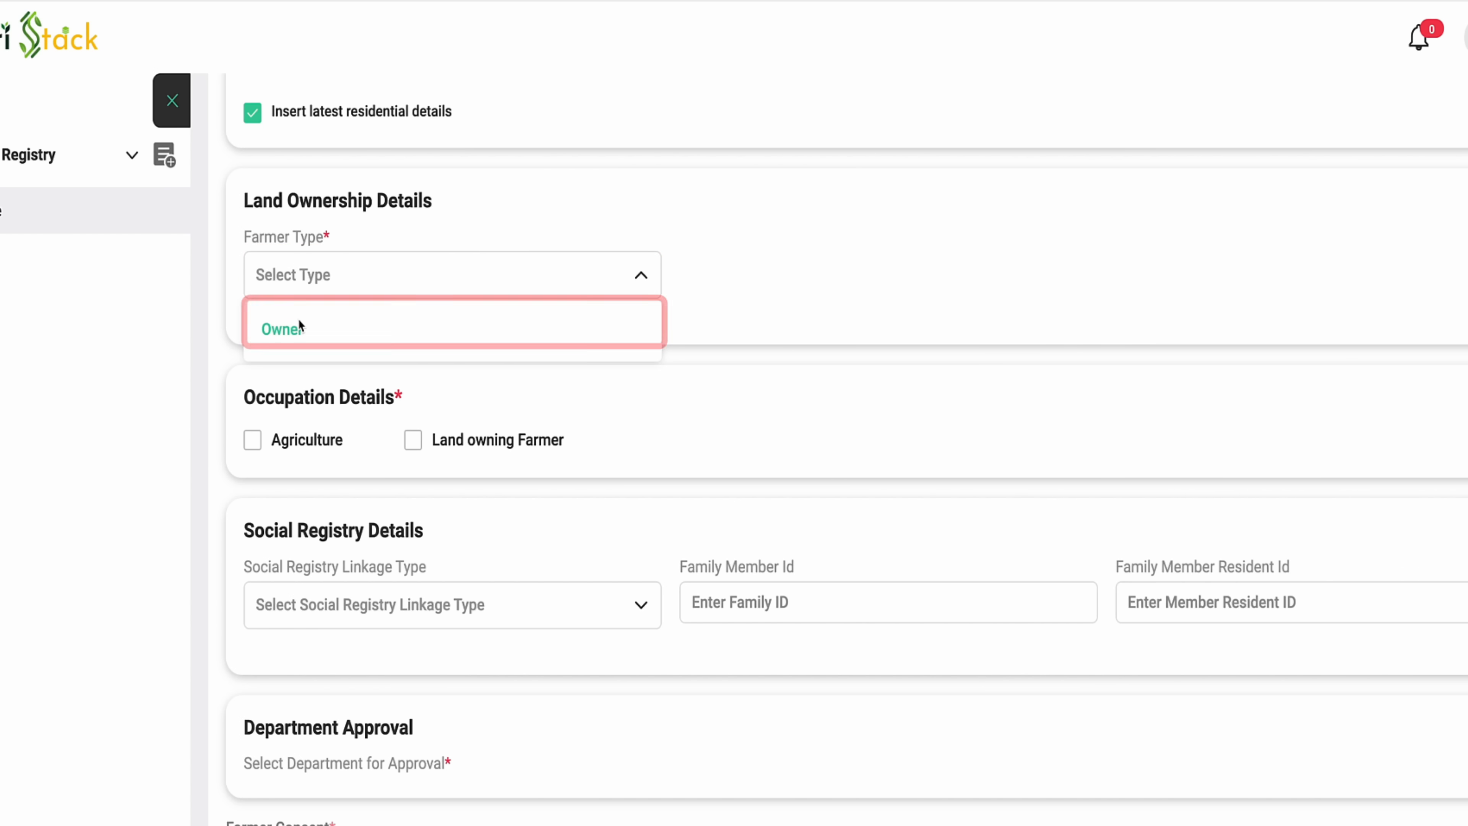
pyautogui.click(308, 335)
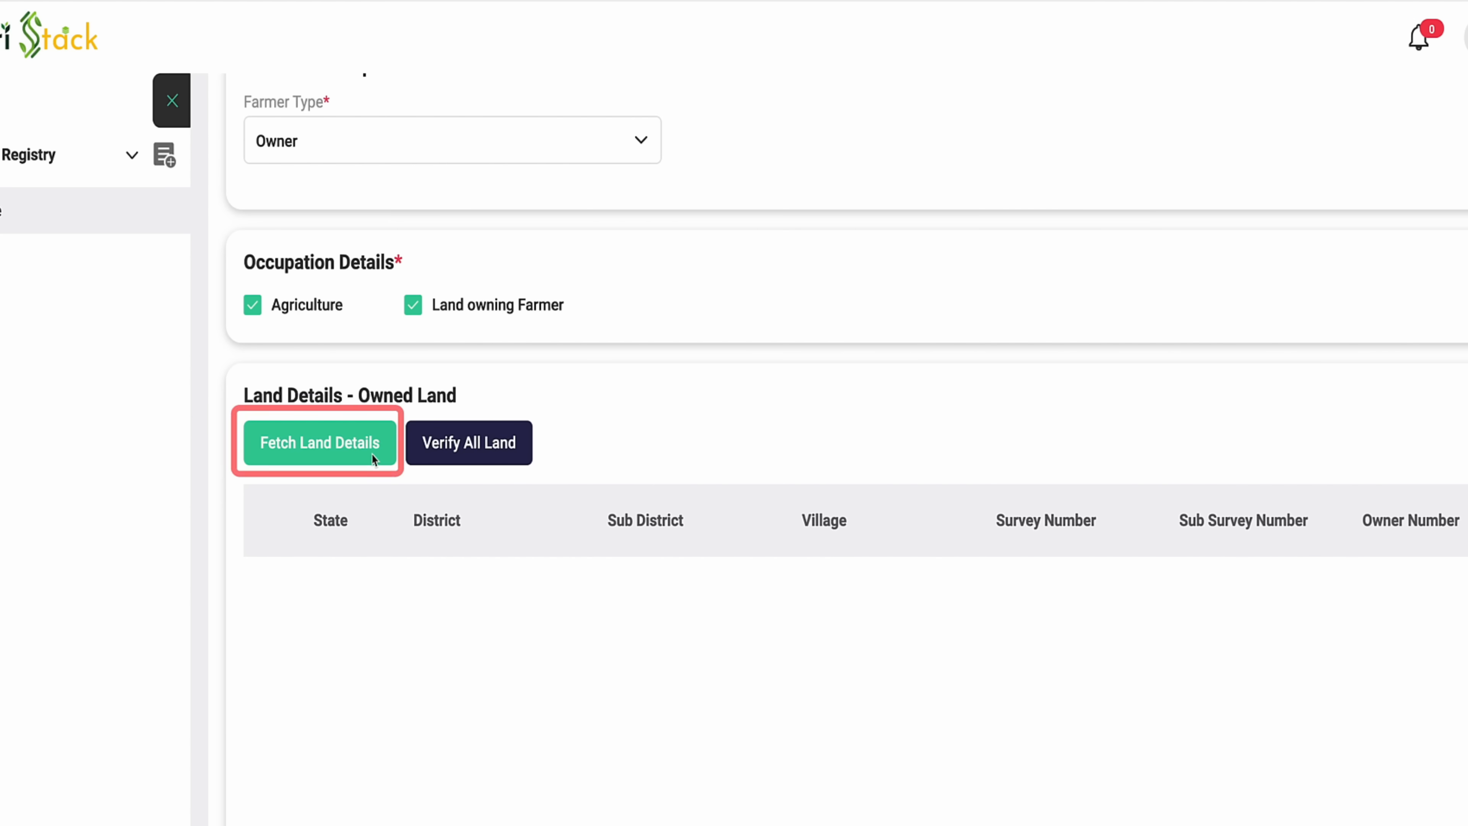
pyautogui.click(341, 451)
# - In Fetch Land Details, choose SITAPUR as district, then the land's sub-district and village
pyautogui.click(339, 451)
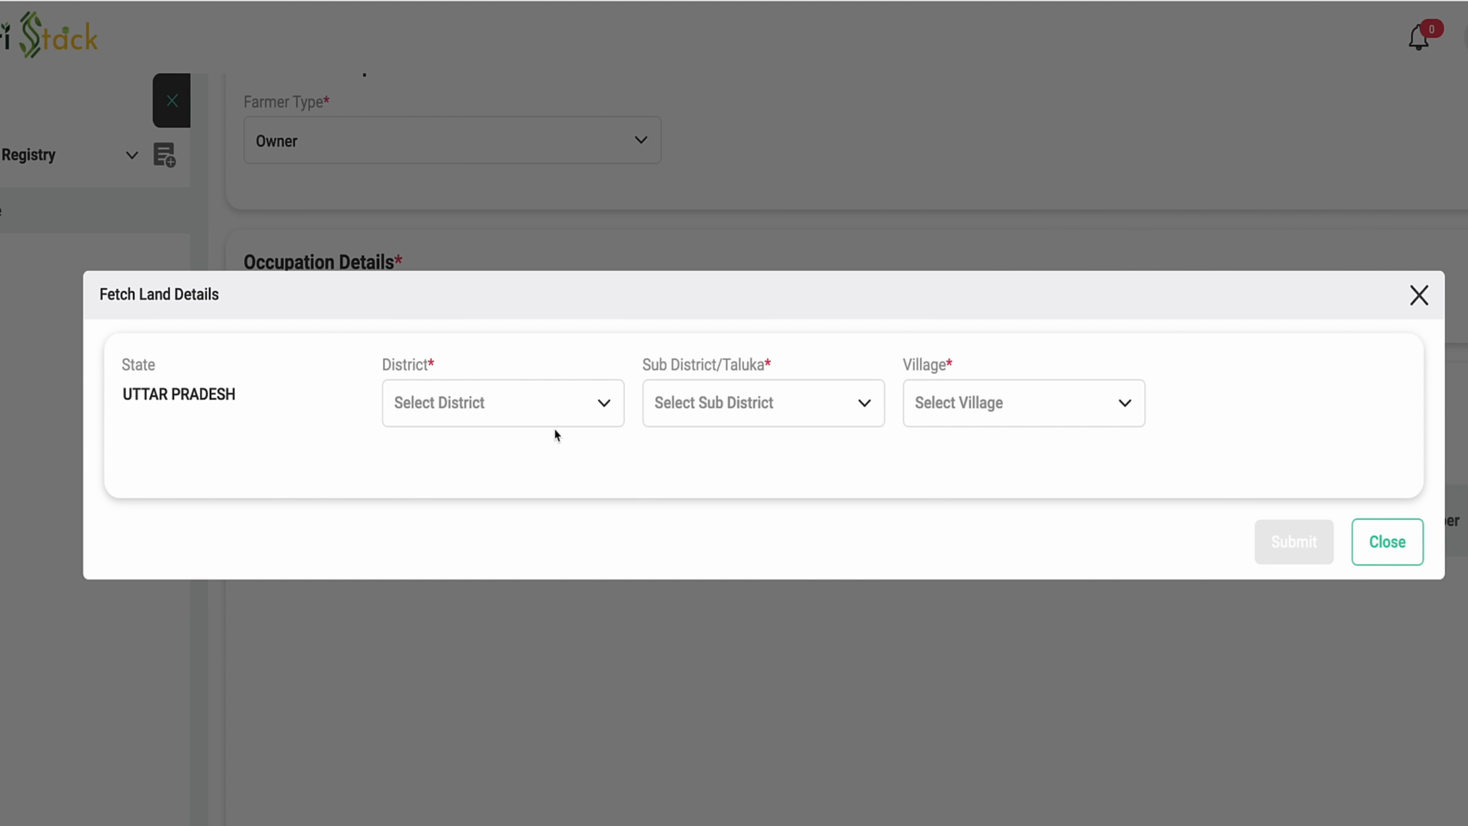
pyautogui.click(560, 417)
pyautogui.click(432, 566)
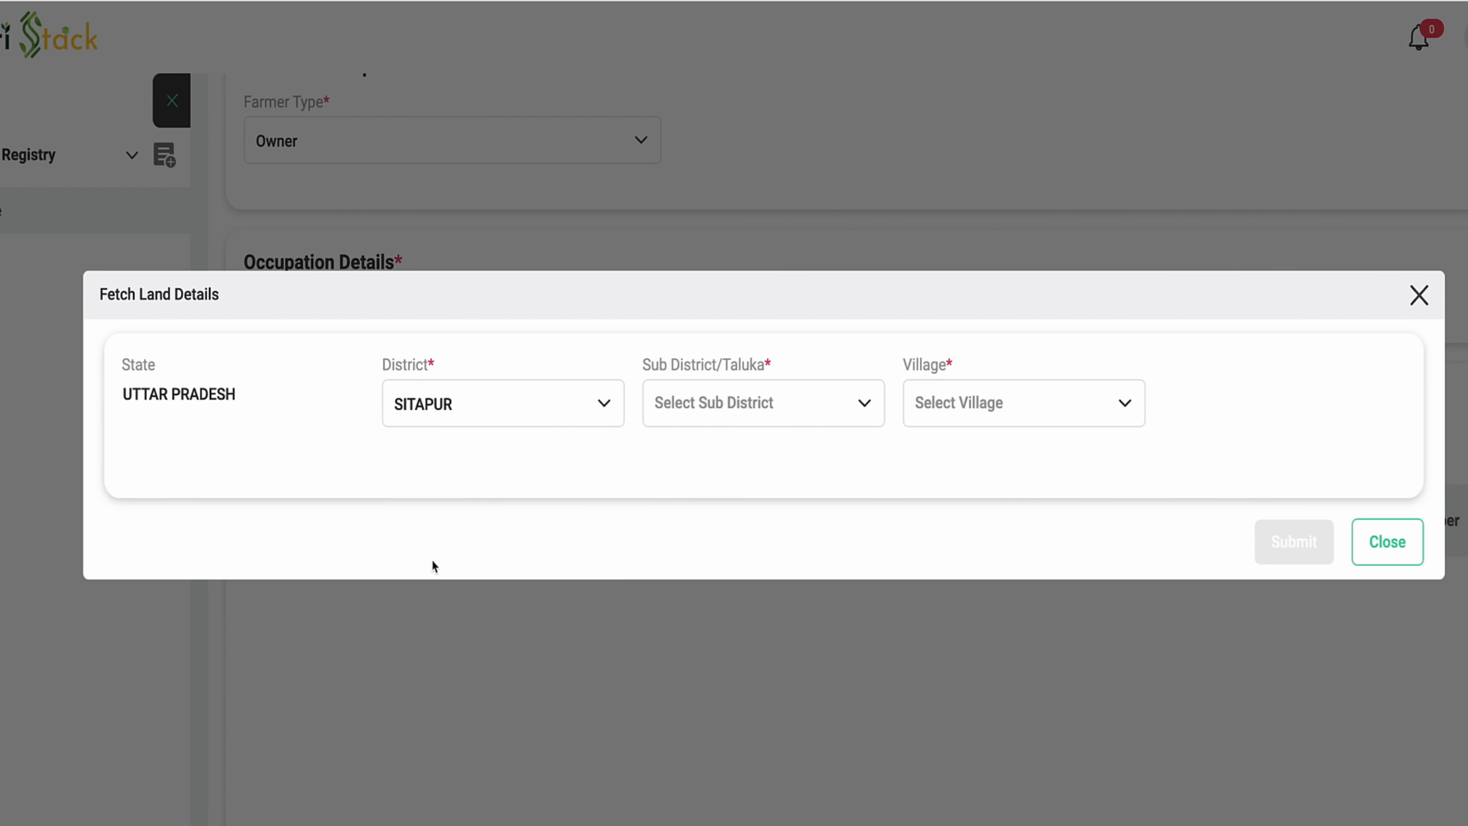
pyautogui.click(718, 414)
pyautogui.scroll(-2, 715, 637)
pyautogui.click(715, 687)
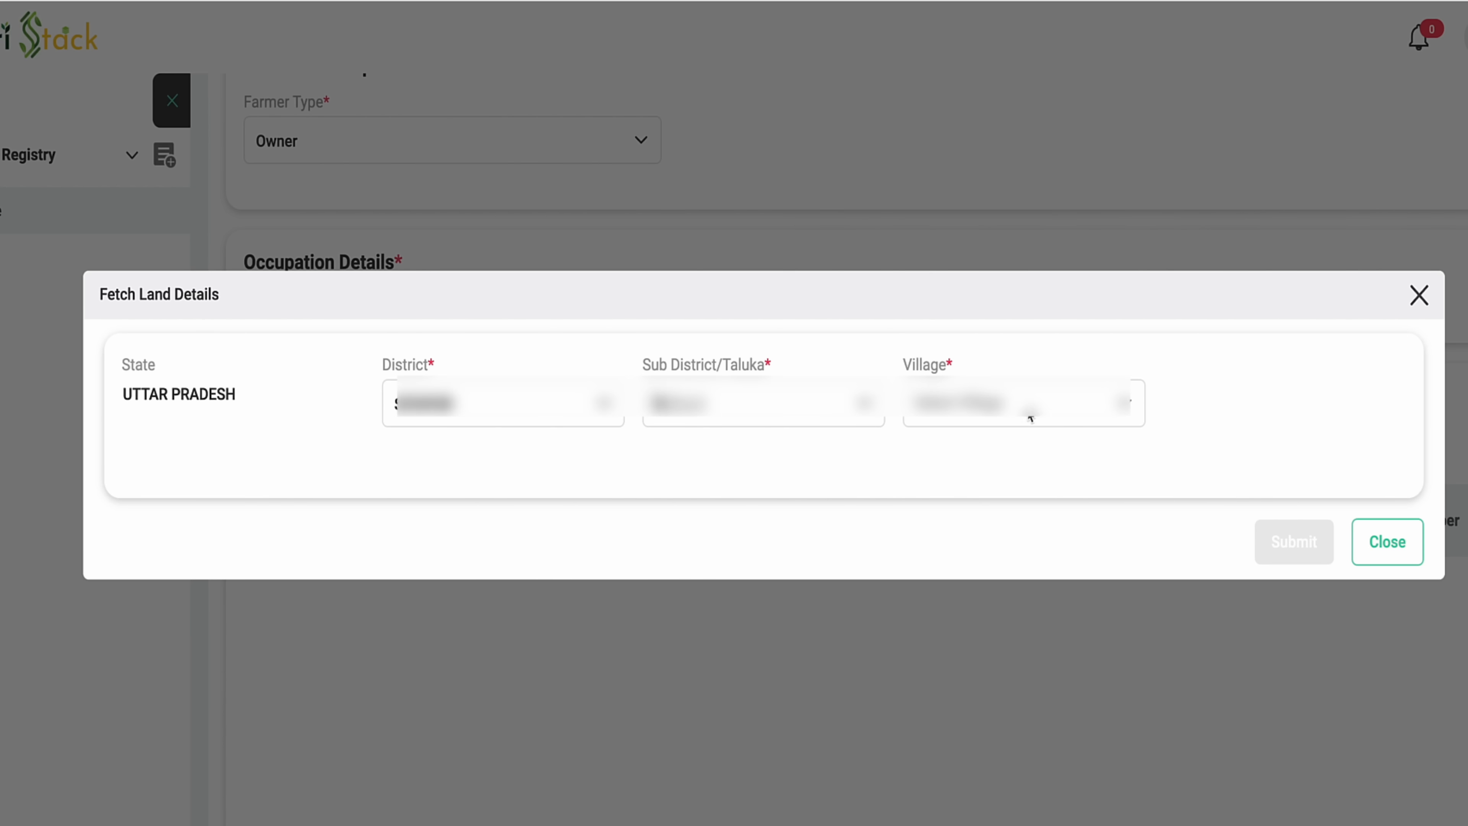
pyautogui.click(1031, 418)
pyautogui.scroll(-5, 989, 648)
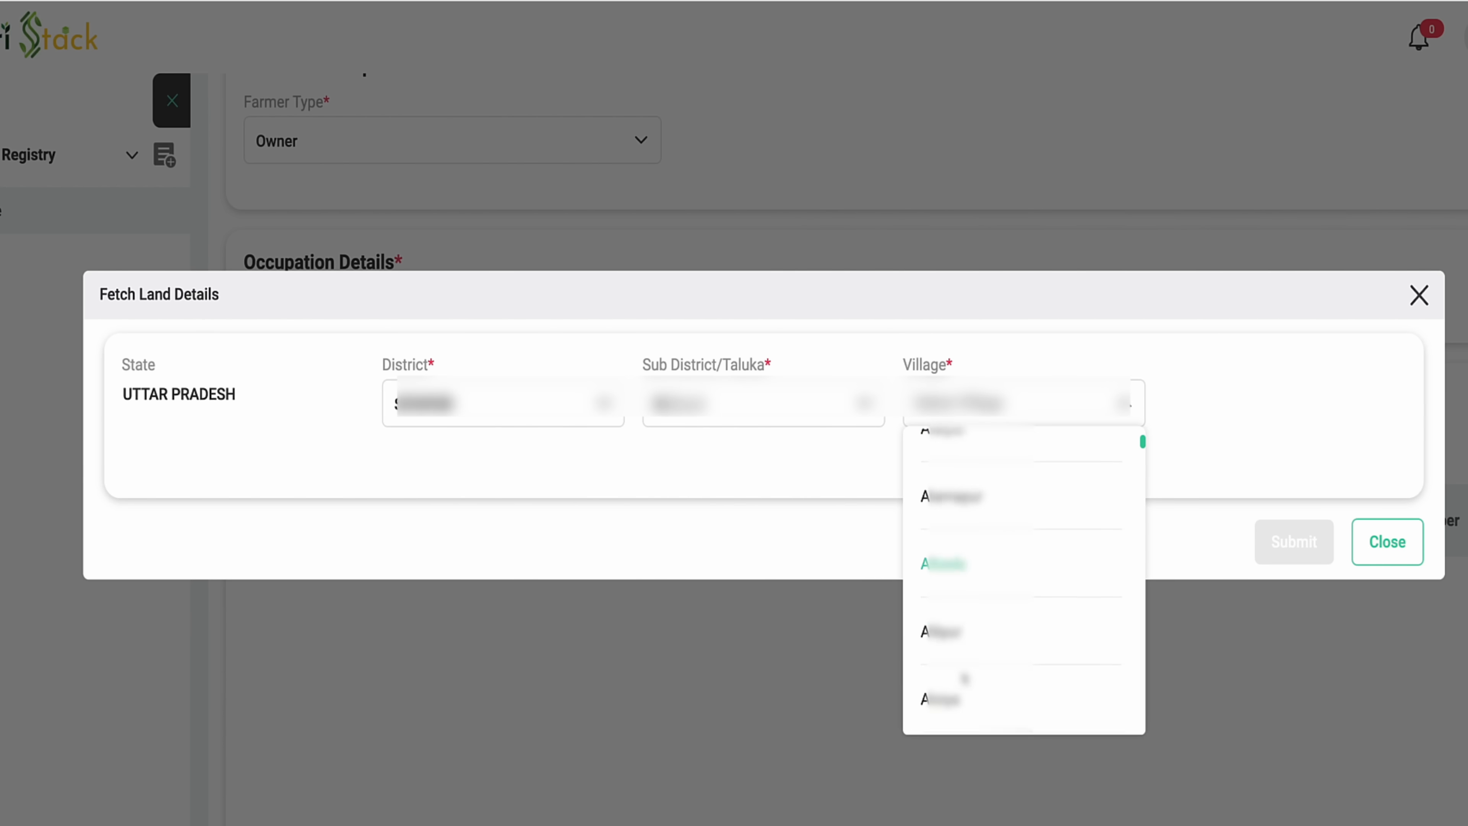
pyautogui.click(948, 563)
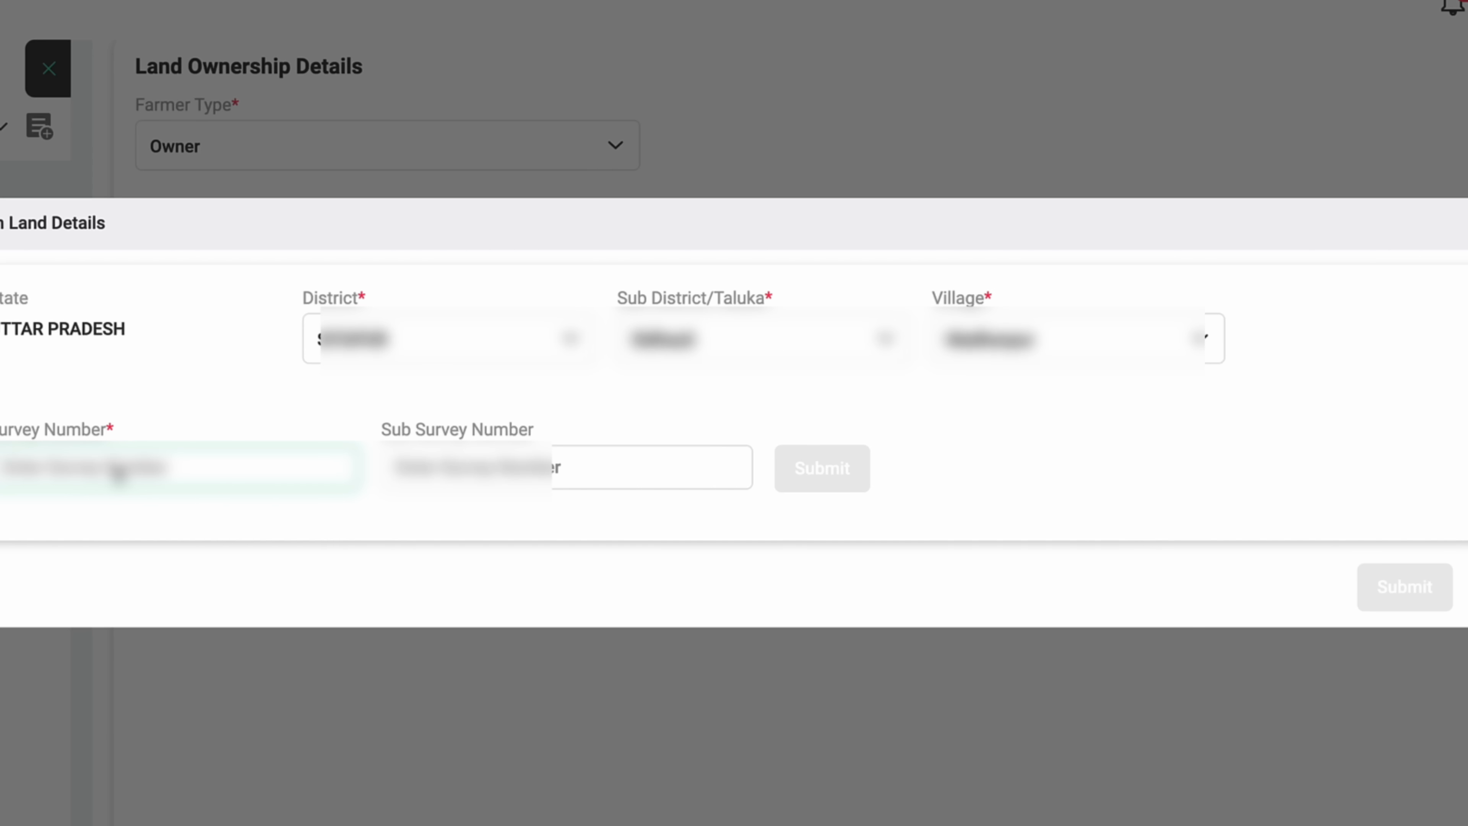
# - Enter survey number 10 and submit the survey lookup
pyautogui.write('10')
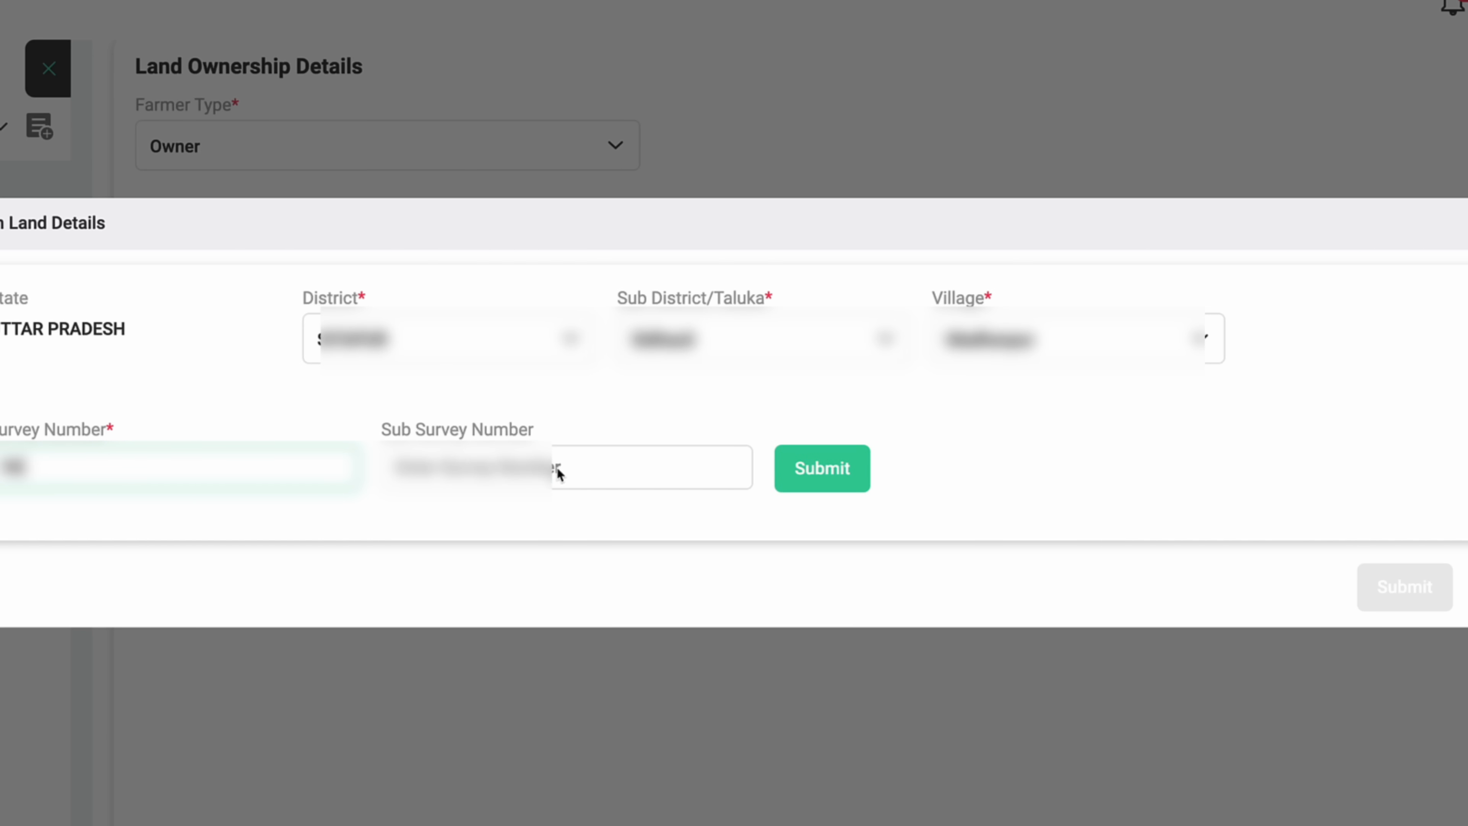
pyautogui.rightClick(842, 479)
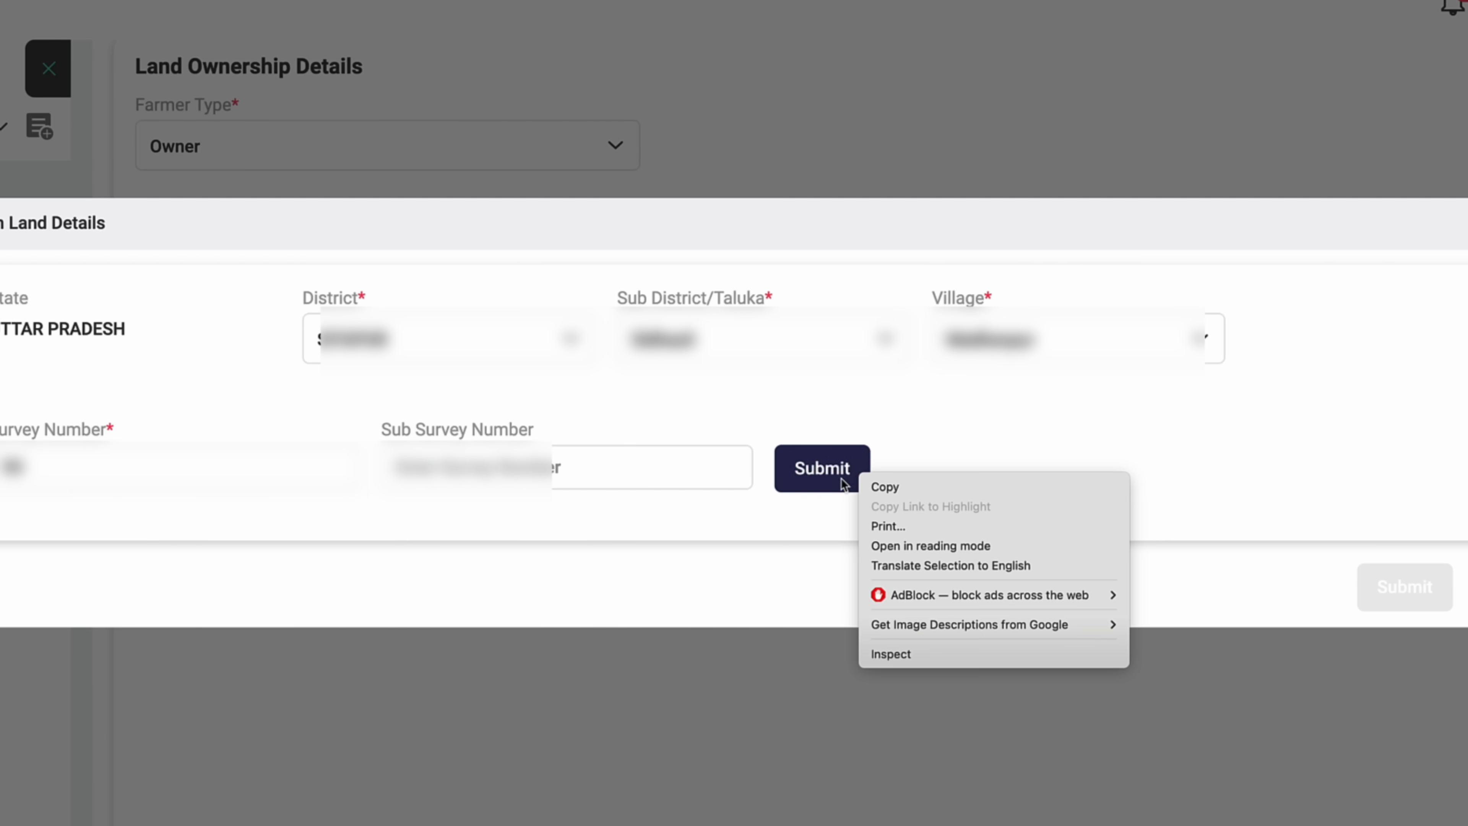
pyautogui.click(847, 464)
pyautogui.click(807, 474)
# - Enter sub survey number 10 and choose the owner from the owner list
pyautogui.click(579, 472)
pyautogui.write('10')
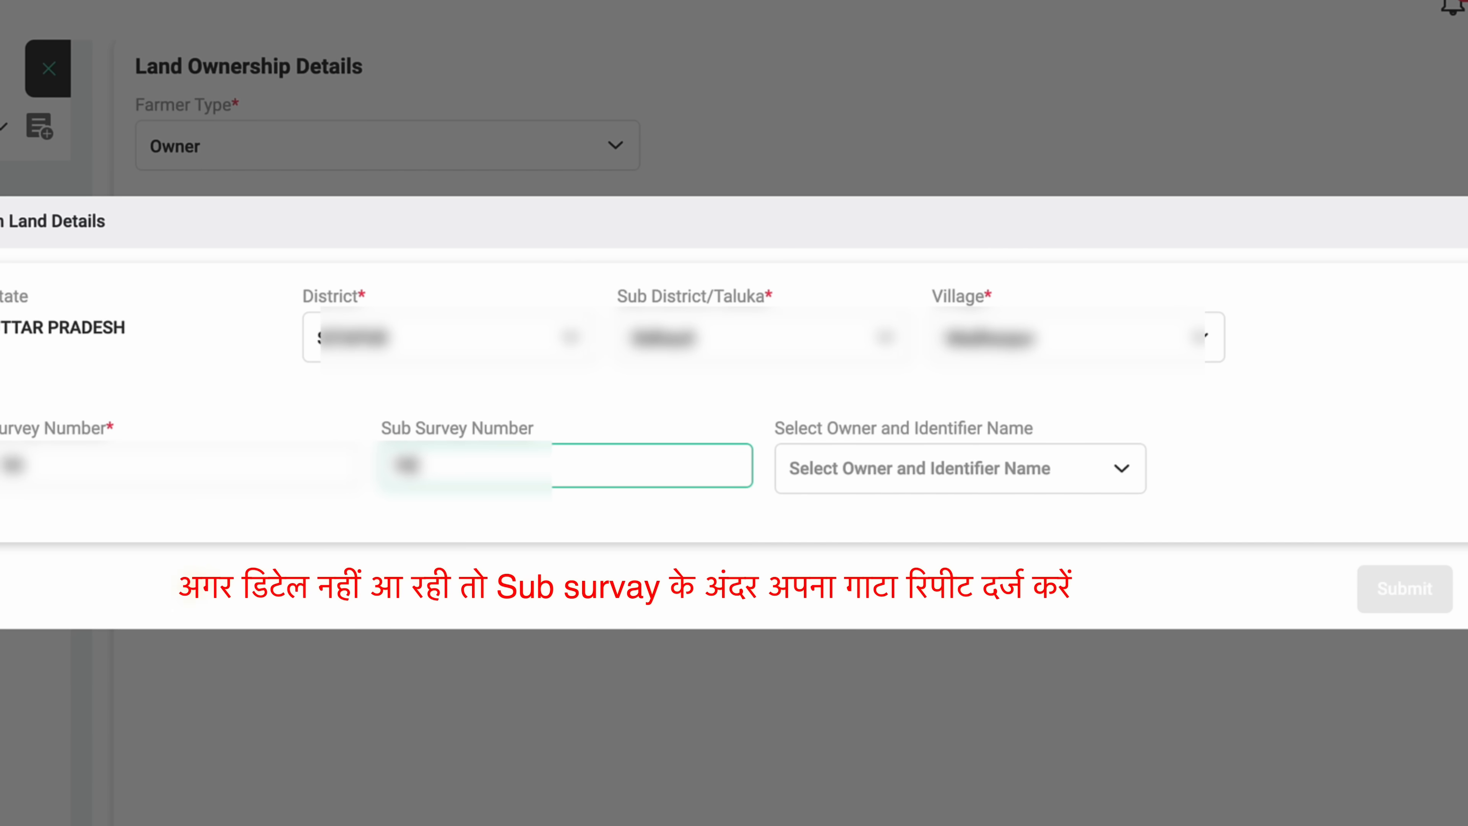
pyautogui.click(880, 474)
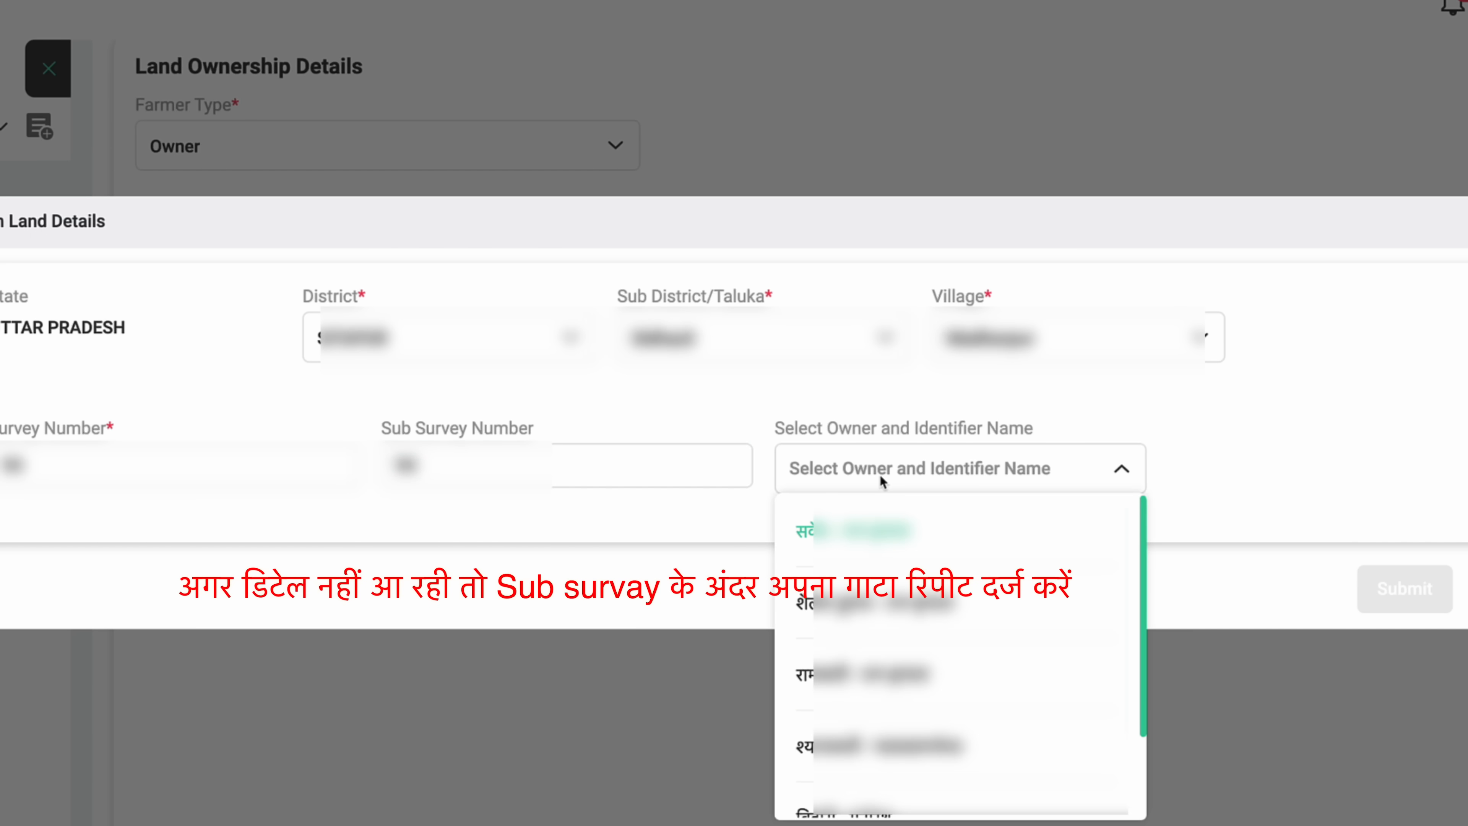
pyautogui.press('Down')
pyautogui.press('Down')
pyautogui.press('Down')
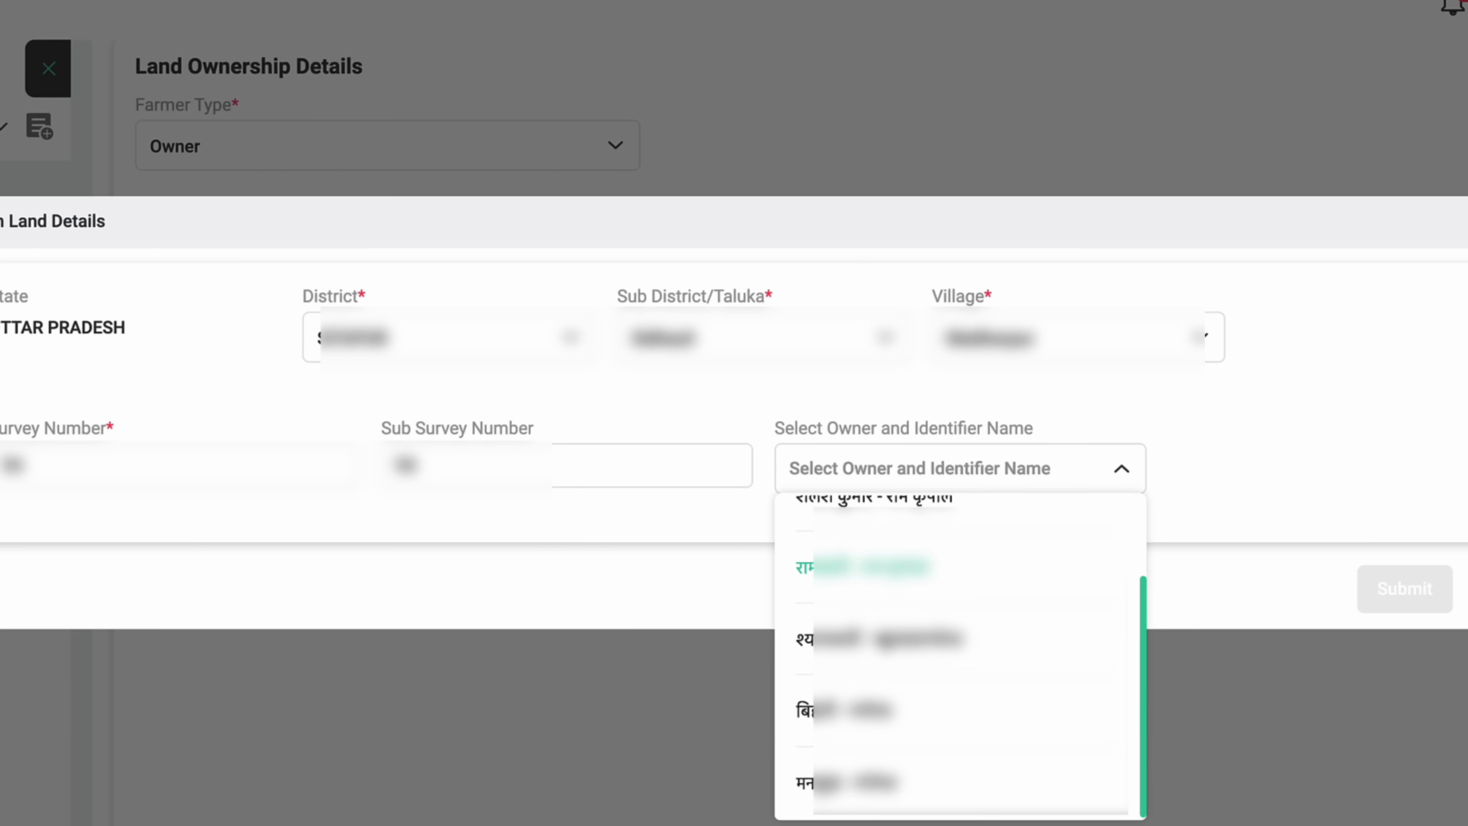
pyautogui.scroll(2, 884, 642)
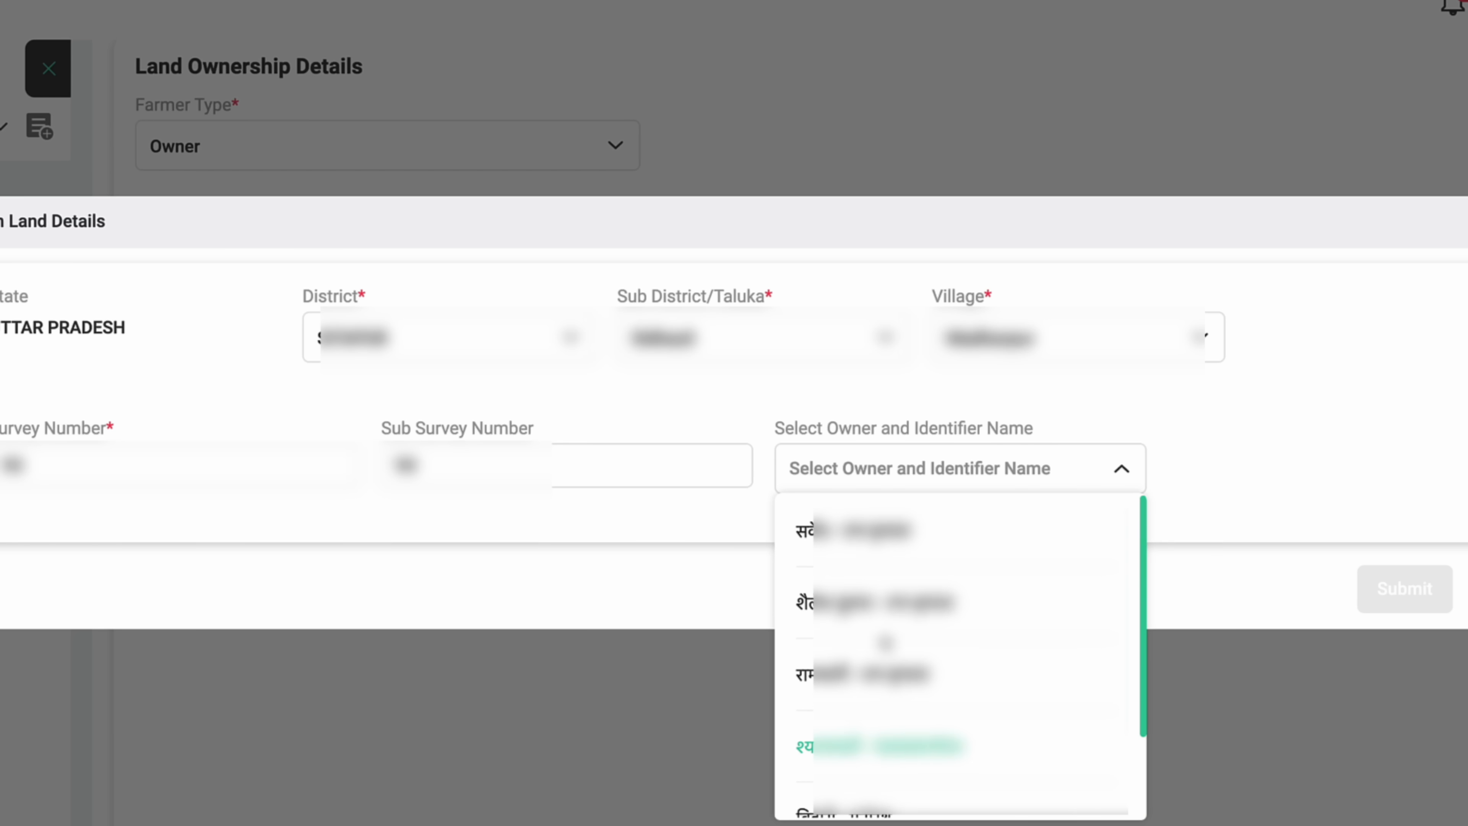
pyautogui.scroll(-1, 907, 717)
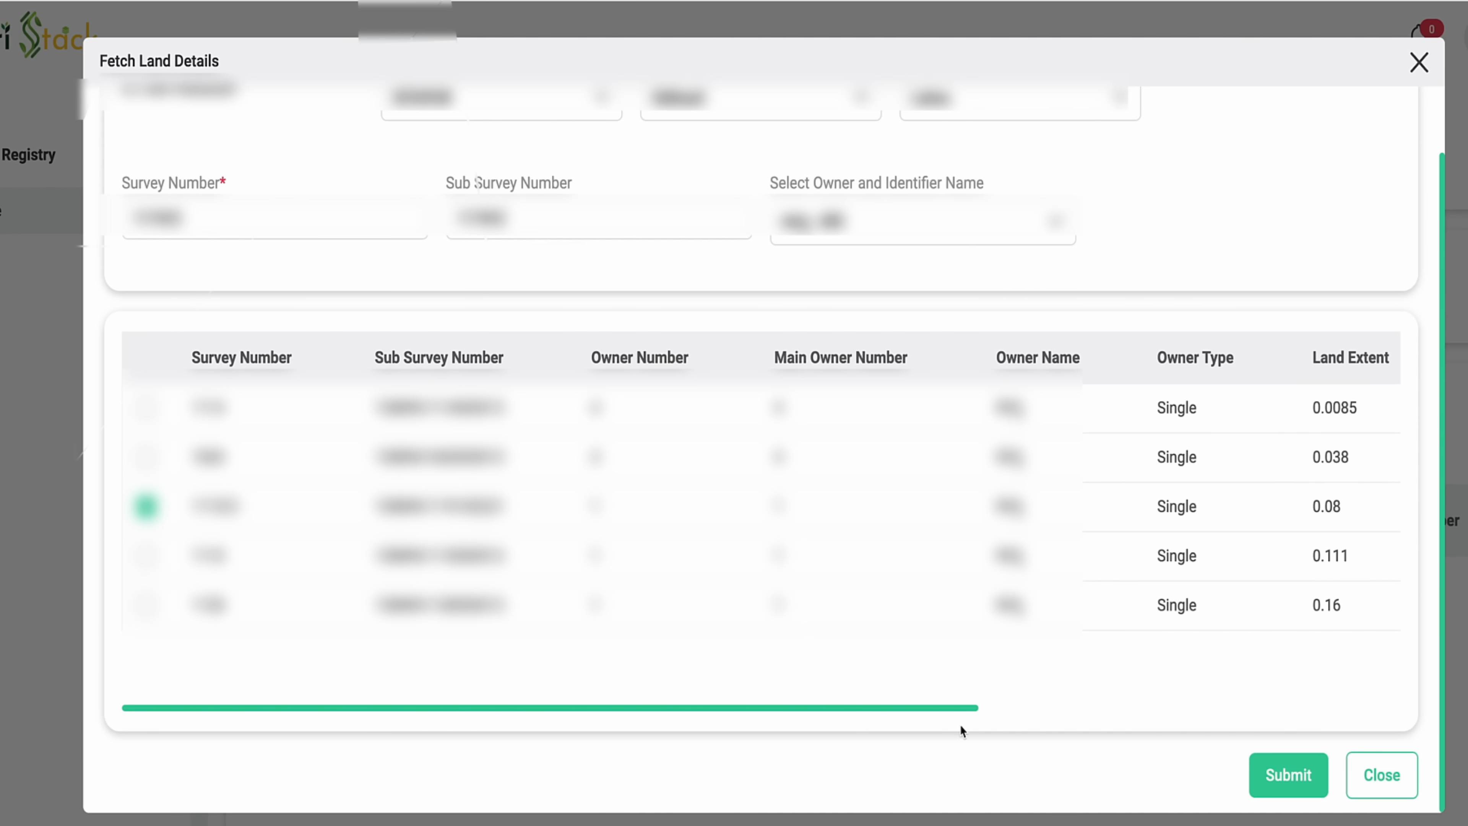
# - Review the land record columns and add the checked 0.08 record to Owned Land
pyautogui.moveTo(934, 709); pyautogui.dragTo(1181, 708)
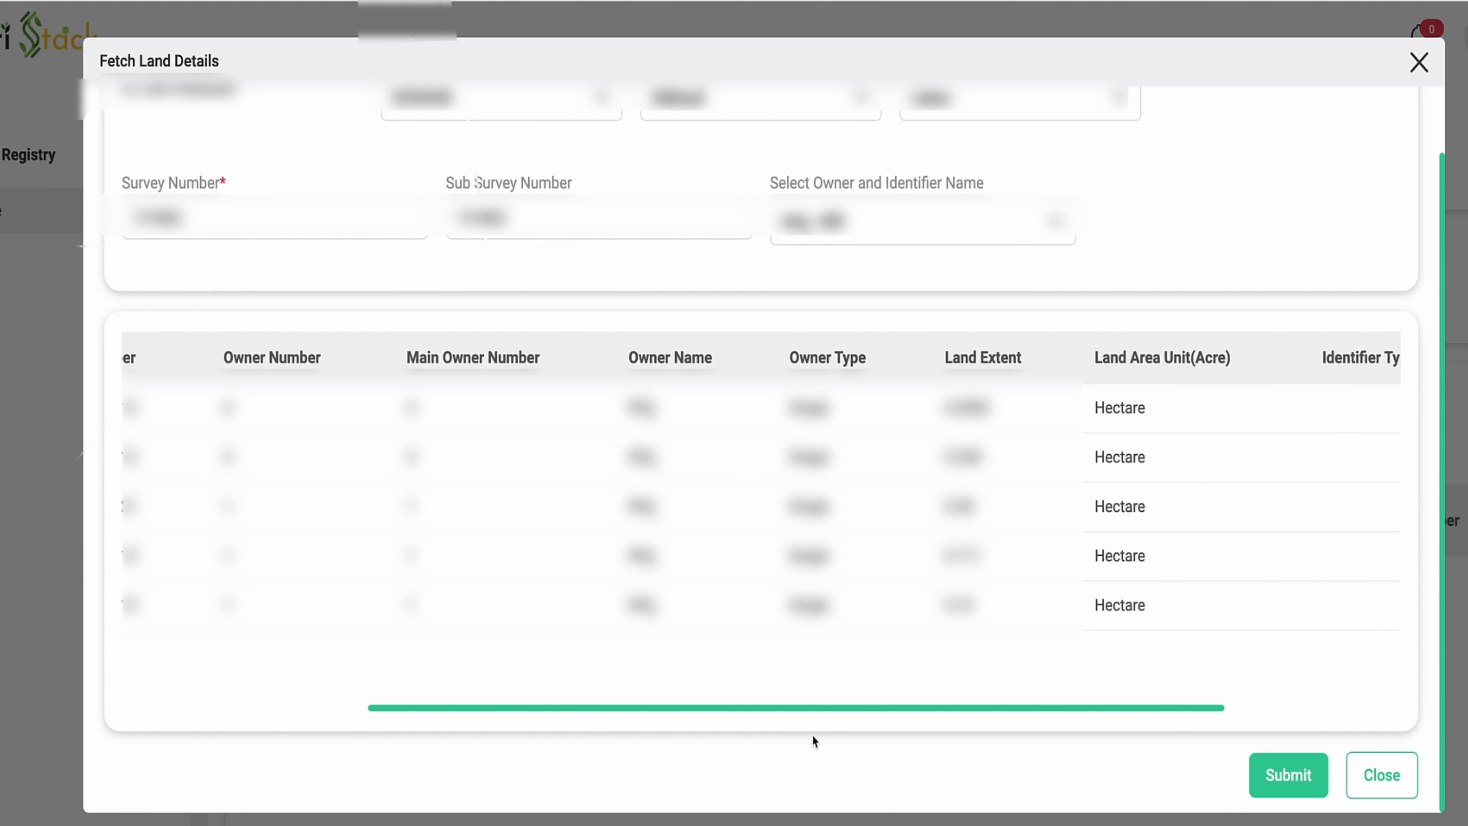
pyautogui.moveTo(750, 710); pyautogui.dragTo(931, 708)
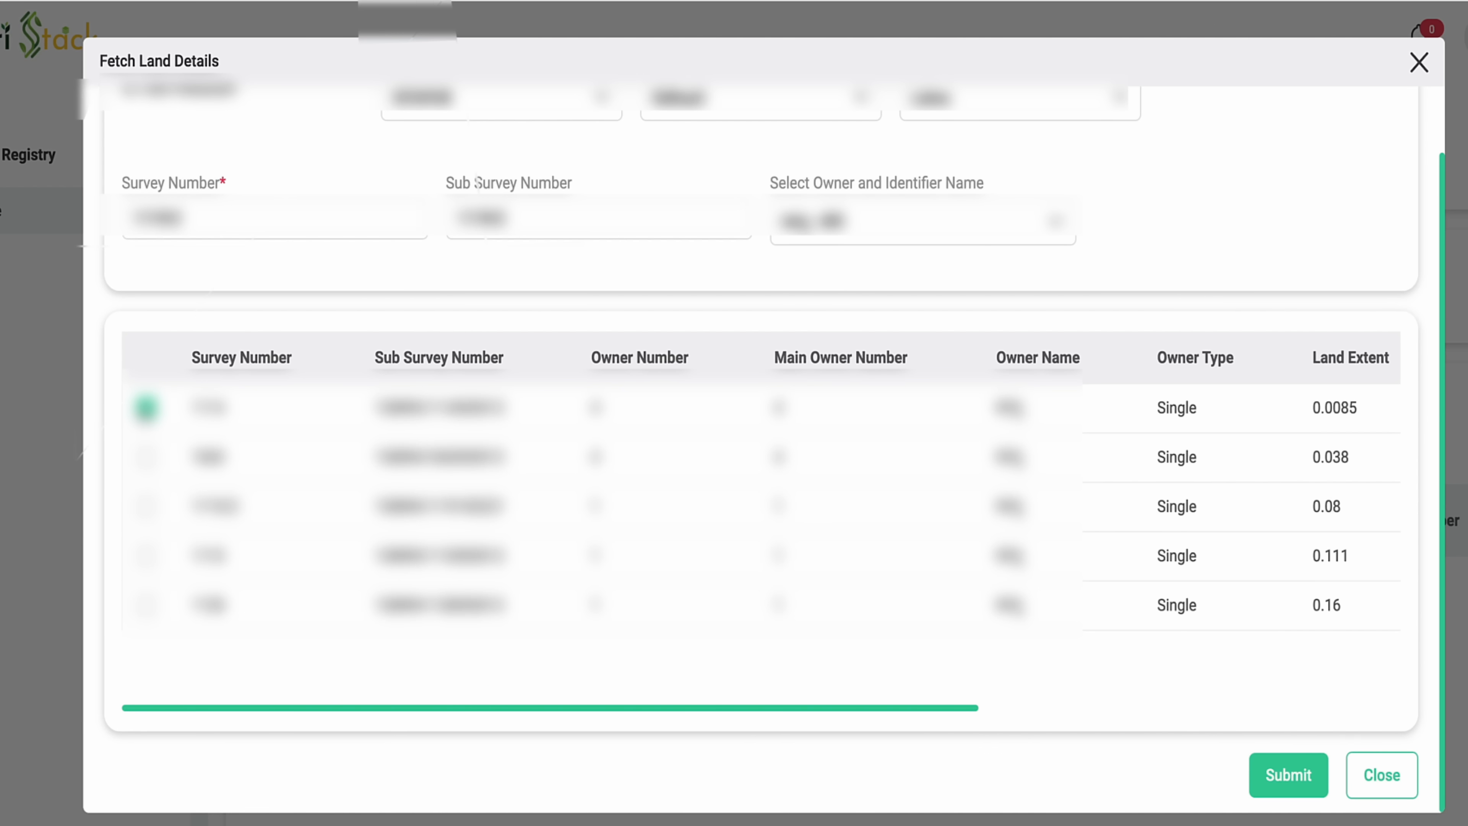
pyautogui.click(1293, 778)
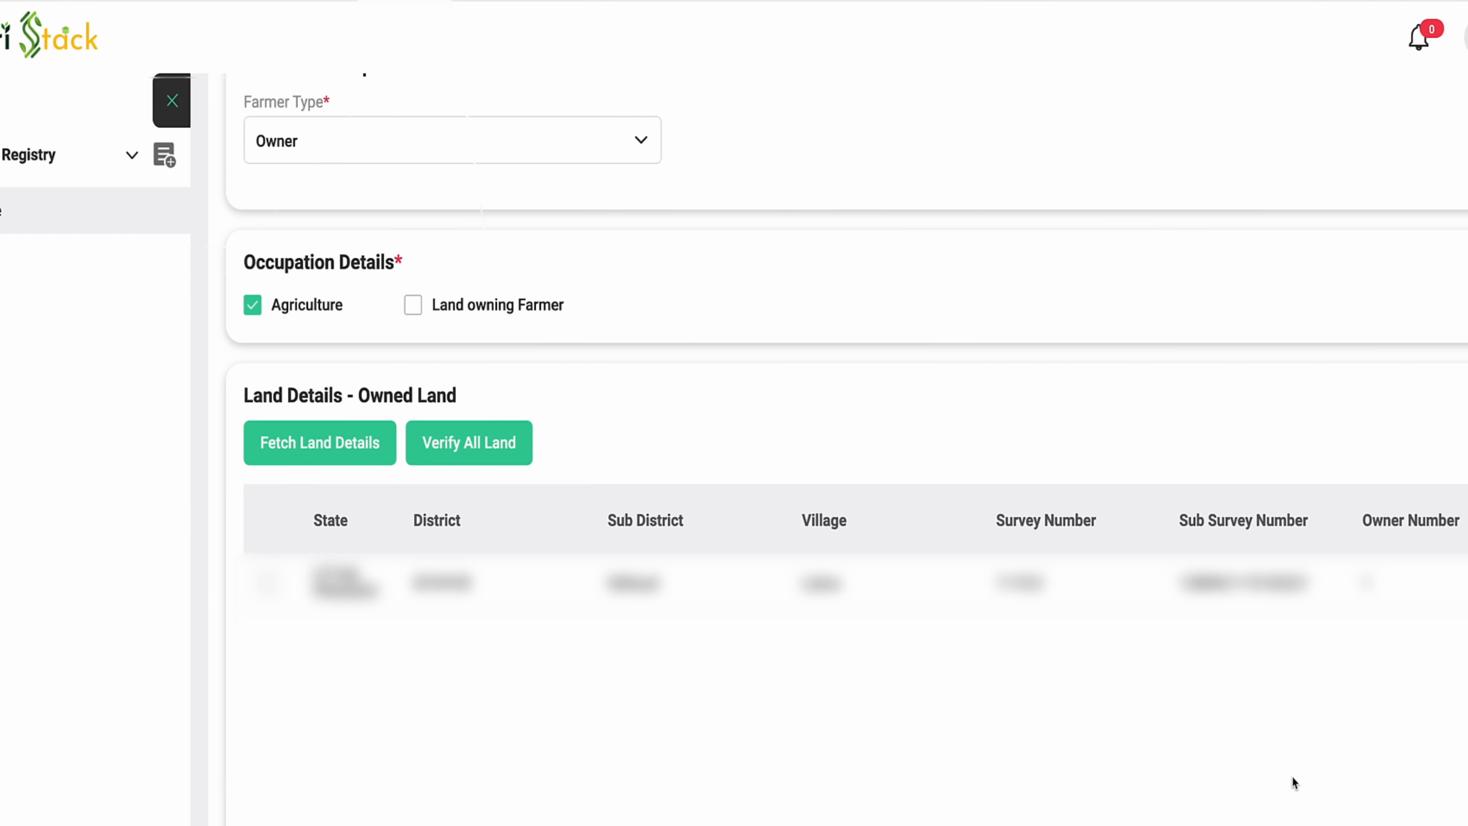
# - Verify the fetched owned-land record (0.08 hectare, 1 land owned) with Verify All Land
pyautogui.scroll(-2, 709, 670)
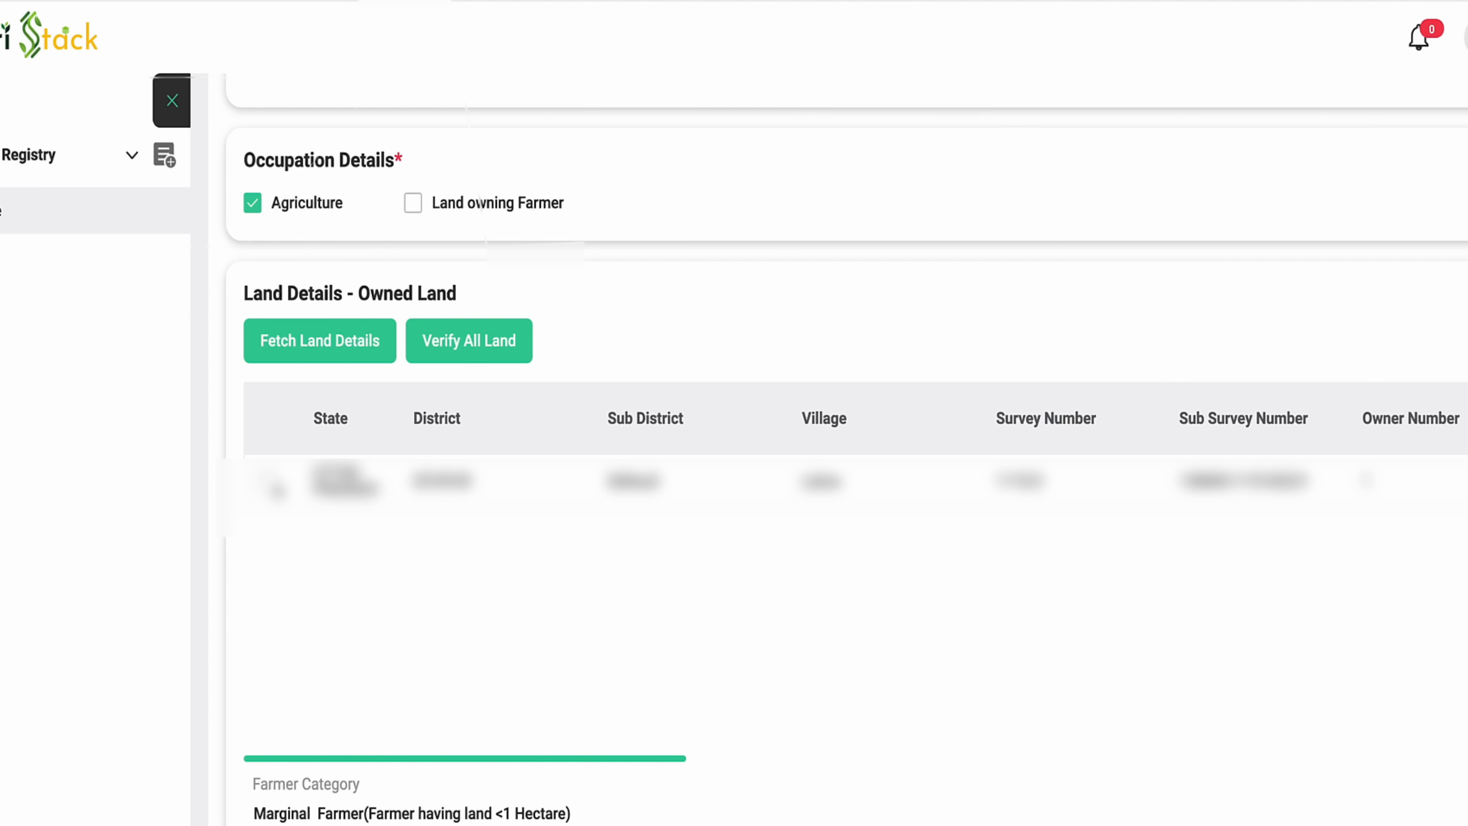
pyautogui.scroll(1, 450, 414)
pyautogui.scroll(1, 450, 415)
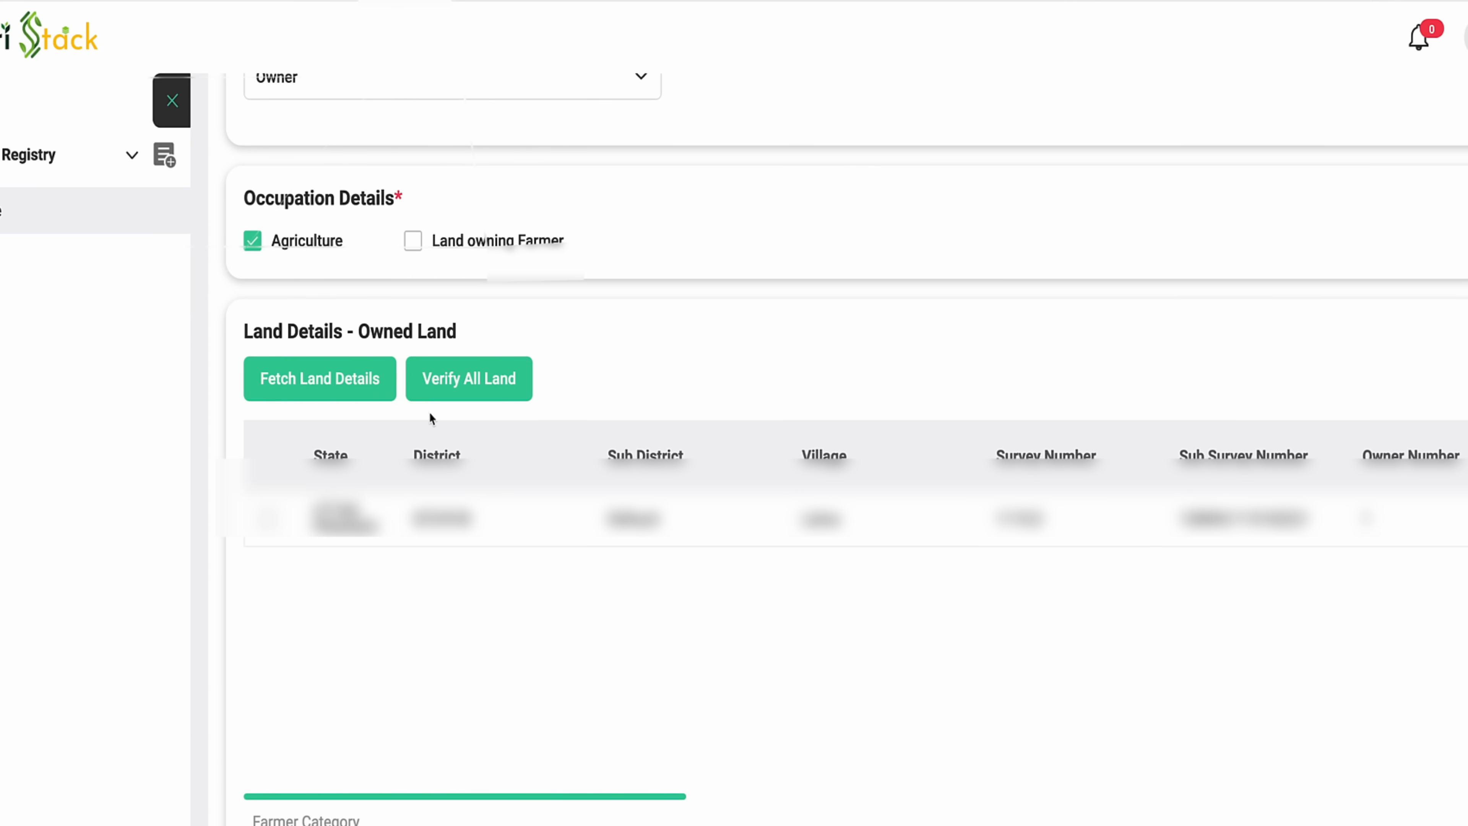
pyautogui.click(482, 385)
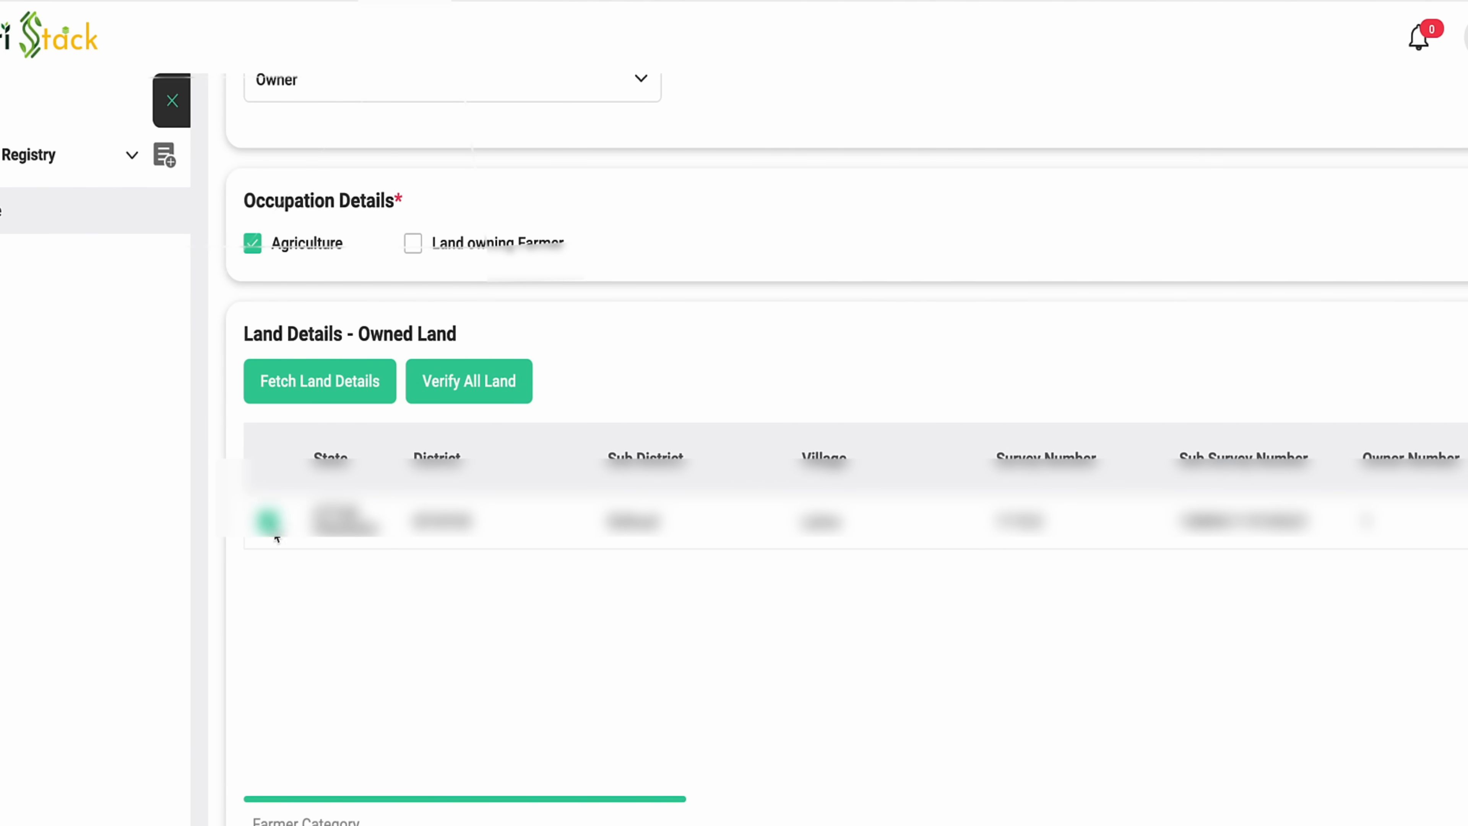
pyautogui.scroll(-3, 403, 600)
pyautogui.scroll(-2, 403, 600)
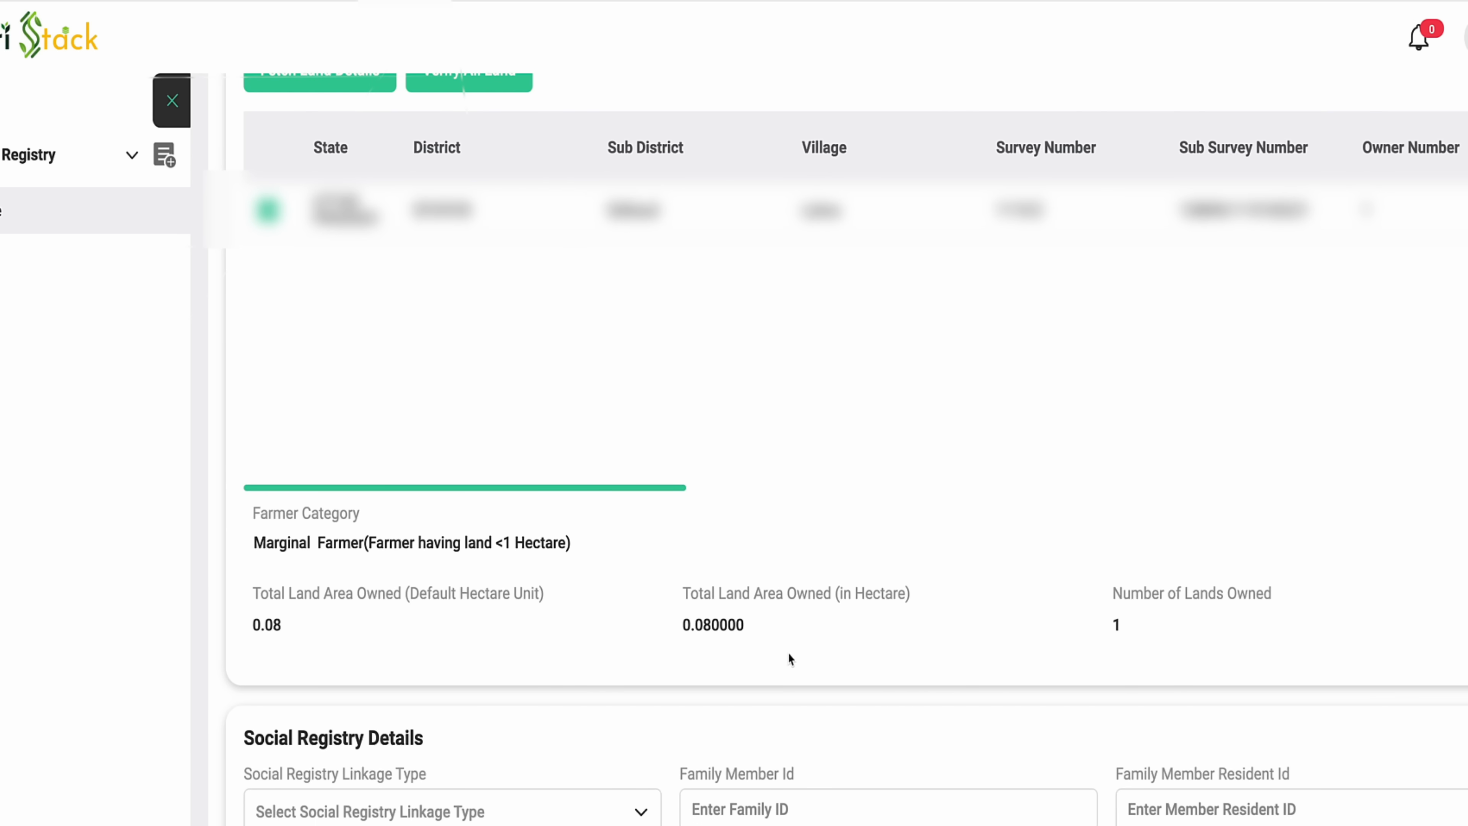
# - Link a PDS/Ration Card with the farmer's card number, choose Agriculture approval, and tick Farmer Consent
pyautogui.scroll(-6, 1006, 652)
pyautogui.click(630, 427)
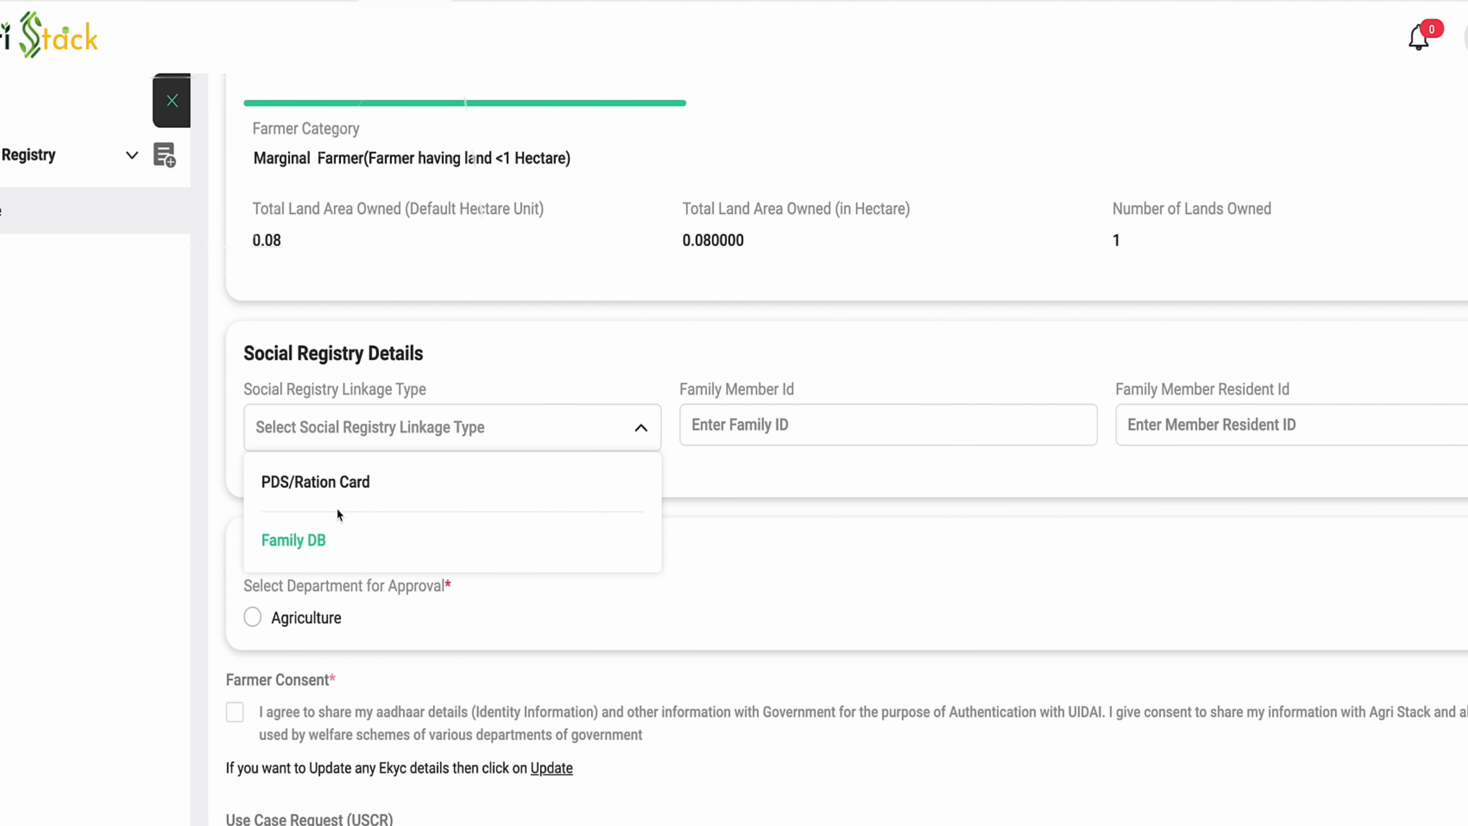
pyautogui.click(346, 489)
pyautogui.click(863, 432)
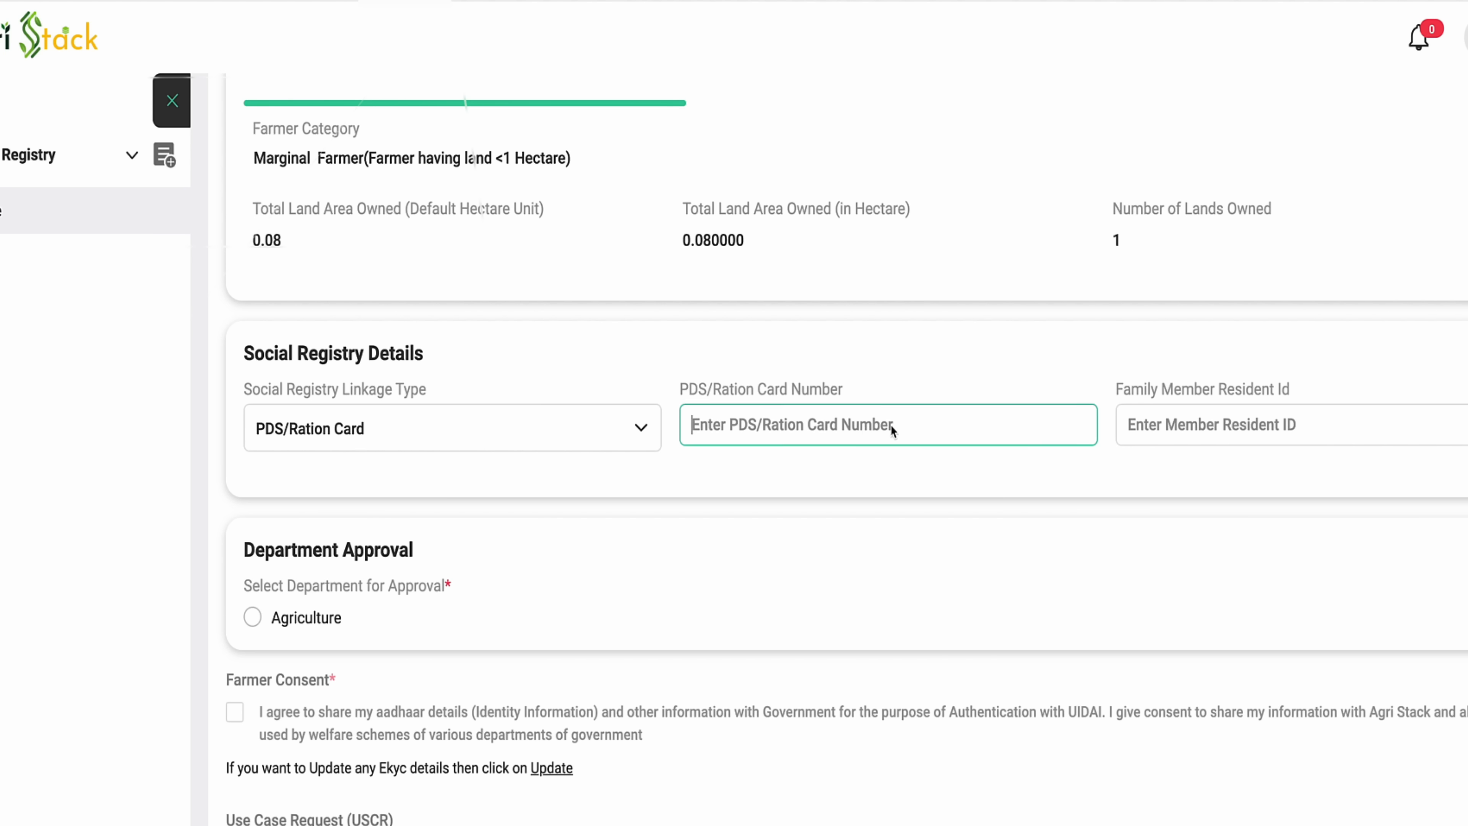
pyautogui.click(1248, 432)
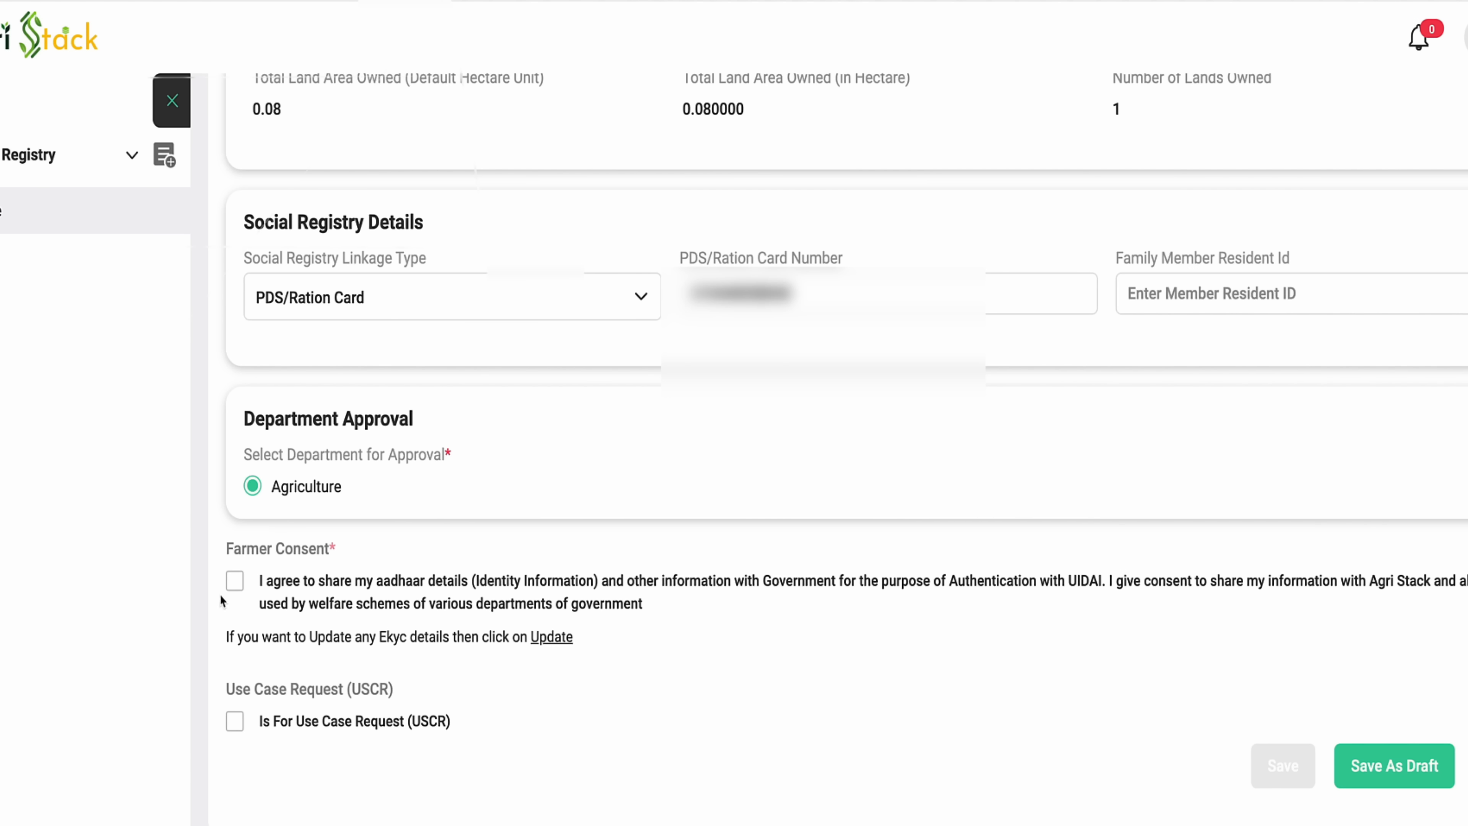
pyautogui.click(236, 582)
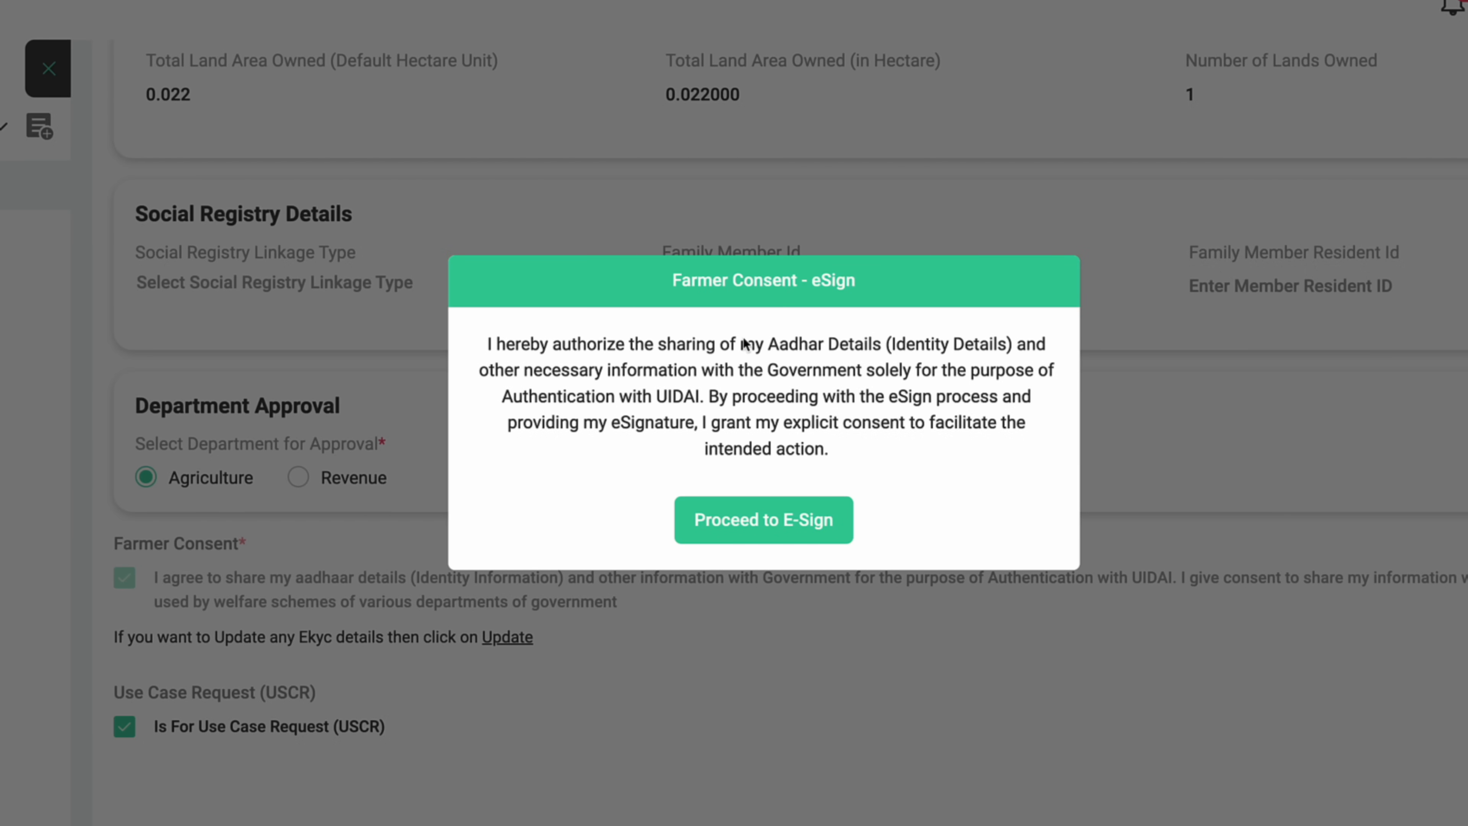
# - Proceed to C-DAC eSign and request an OTP for the farmer's Aadhaar number
pyautogui.click(761, 521)
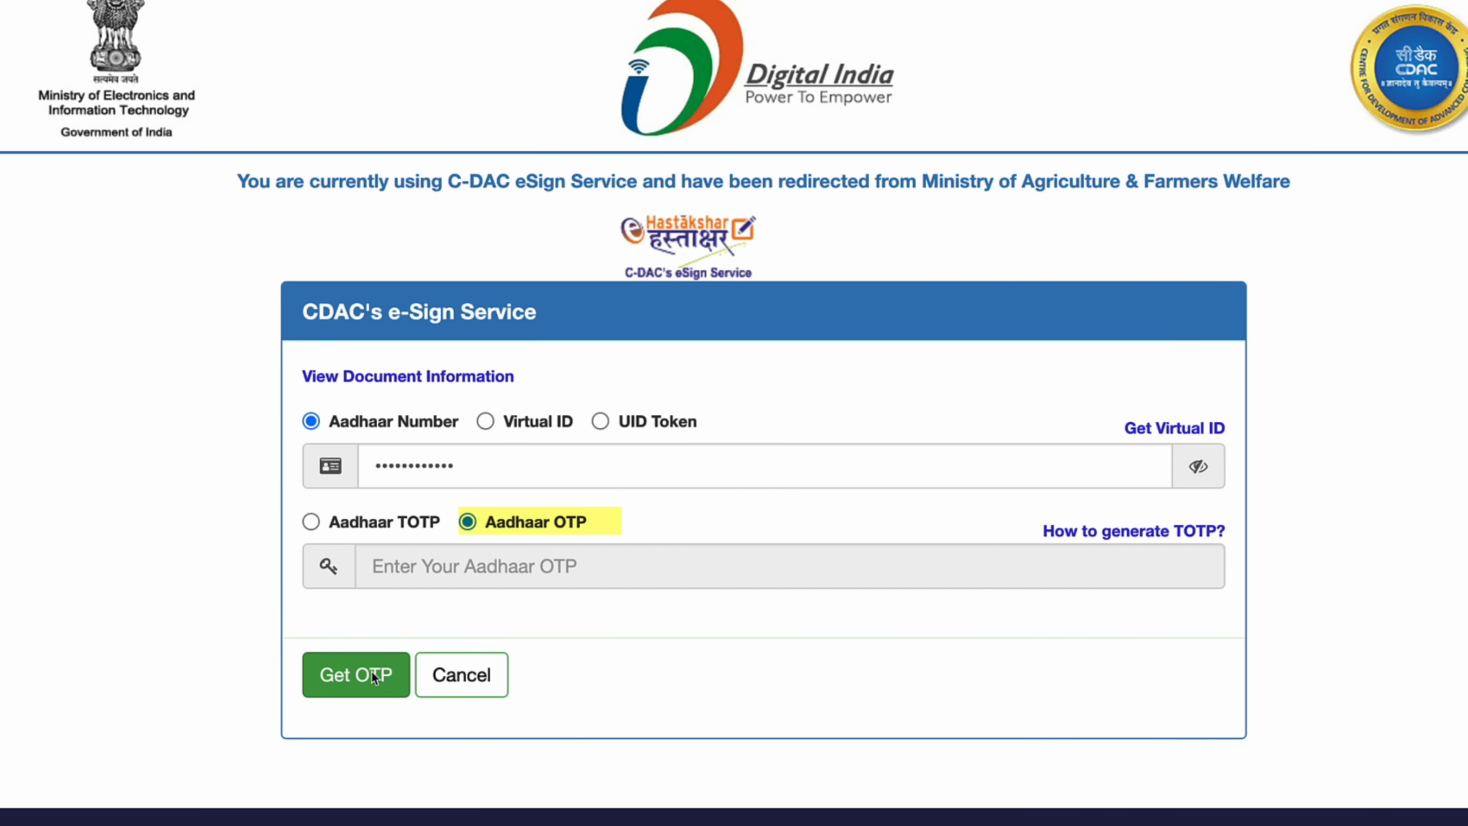
pyautogui.click(371, 672)
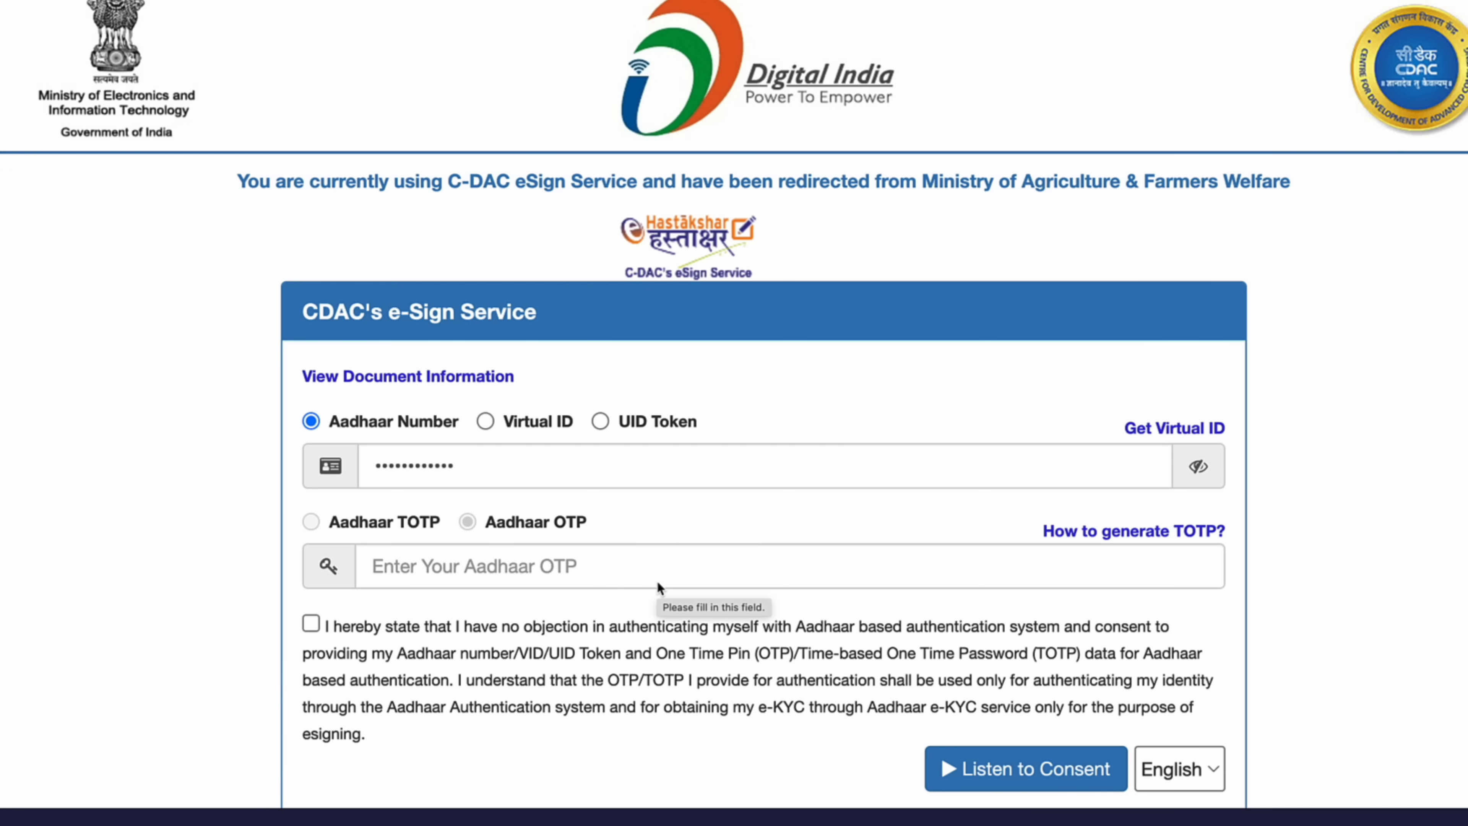
pyautogui.scroll(-1, 723, 584)
pyautogui.scroll(-1, 723, 579)
pyautogui.scroll(1, 624, 315)
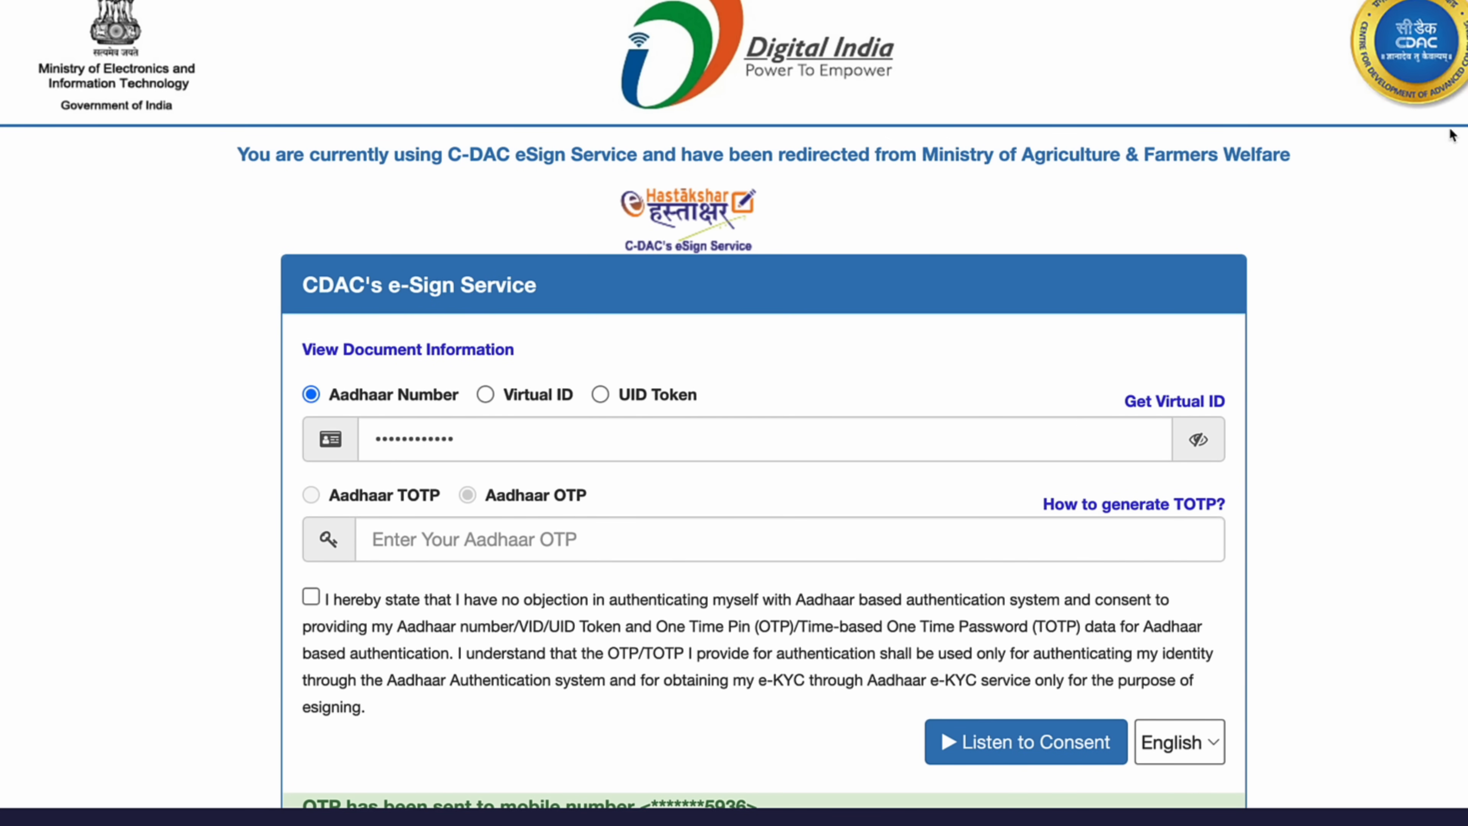
pyautogui.scroll(-7, 843, 332)
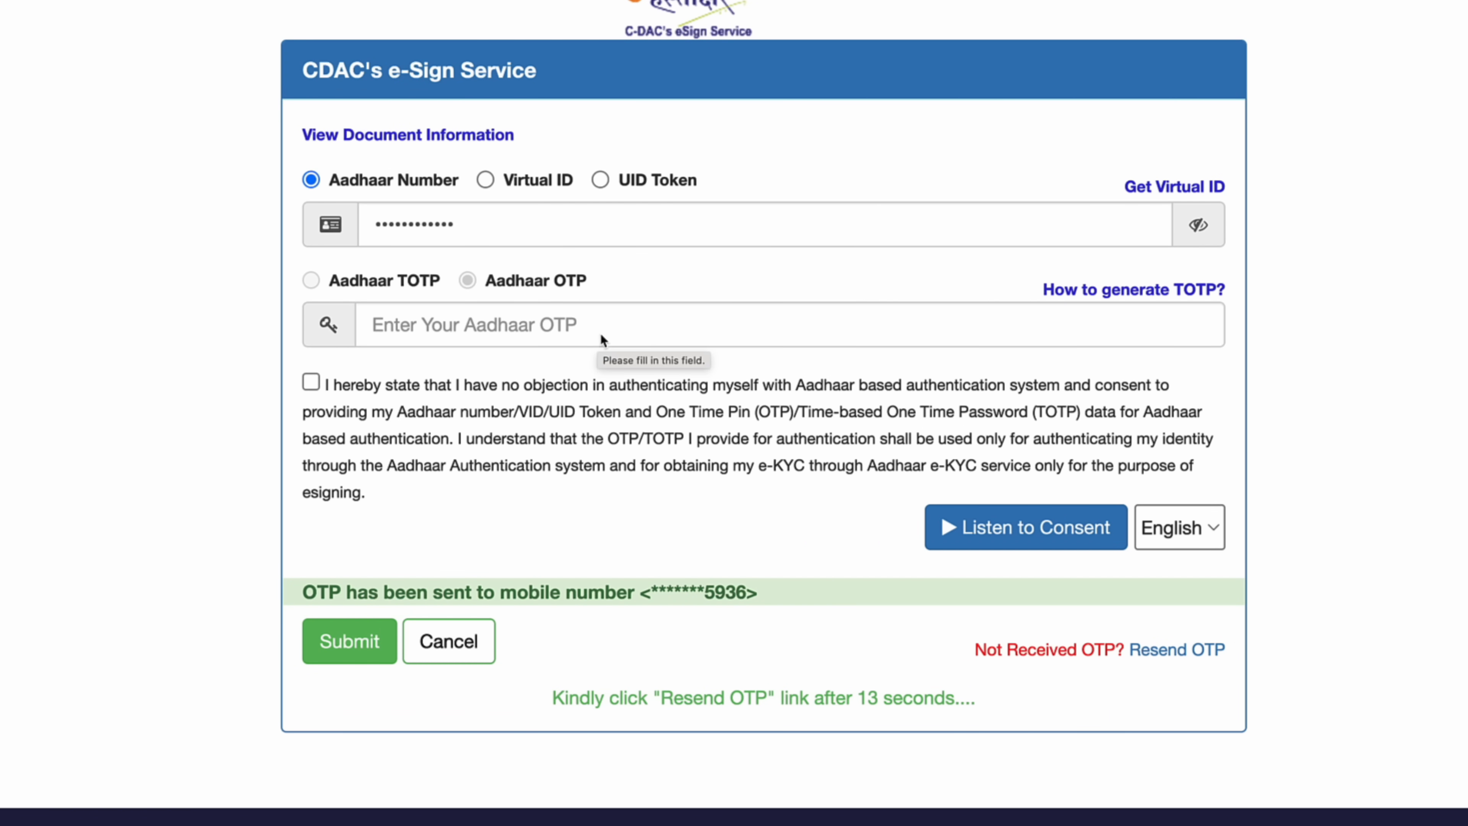
# - Enter the Aadhaar OTP, accept the authentication consent, and submit the e-signature
pyautogui.click(630, 331)
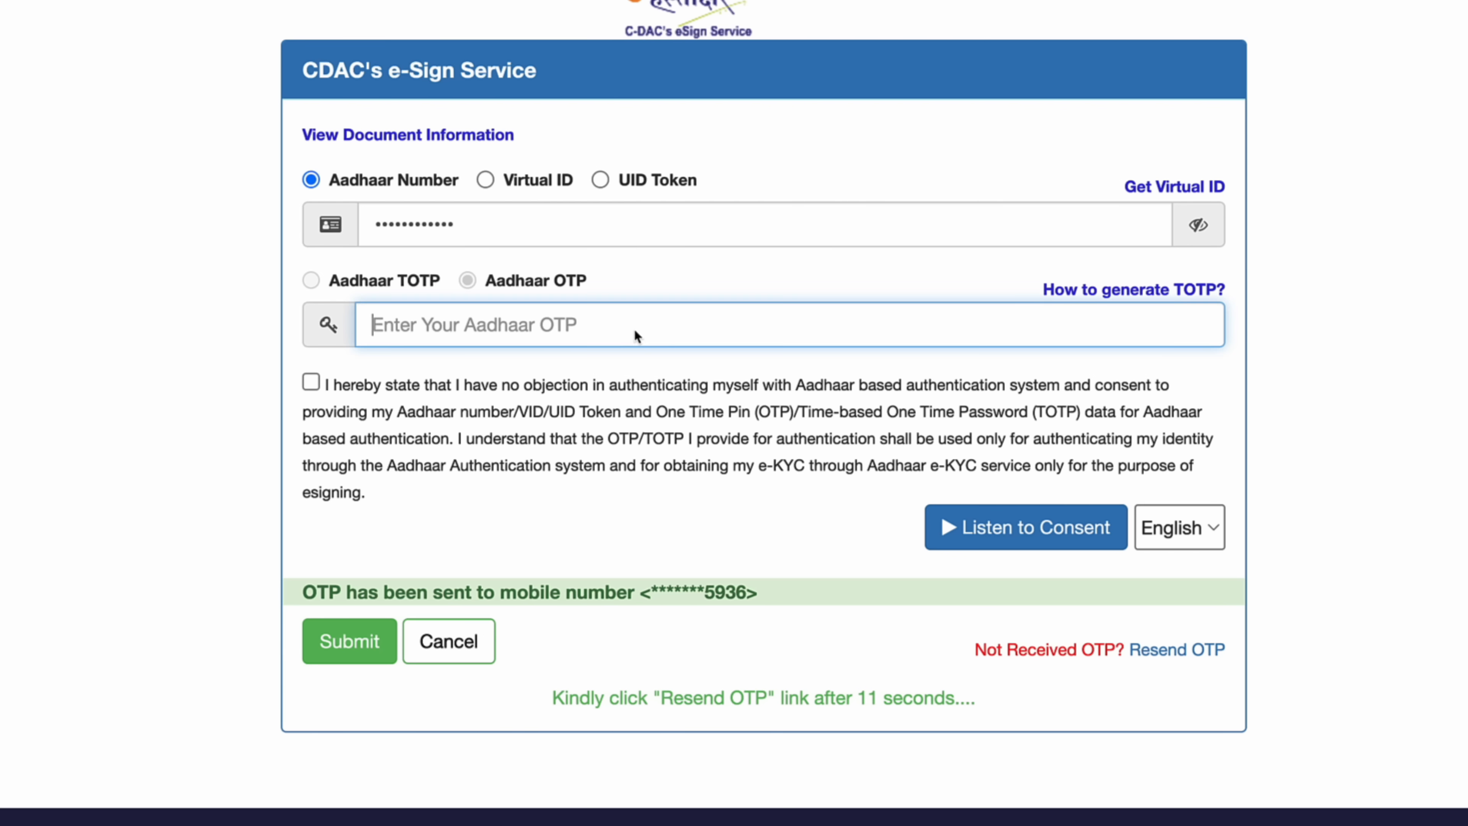
pyautogui.write('••••')
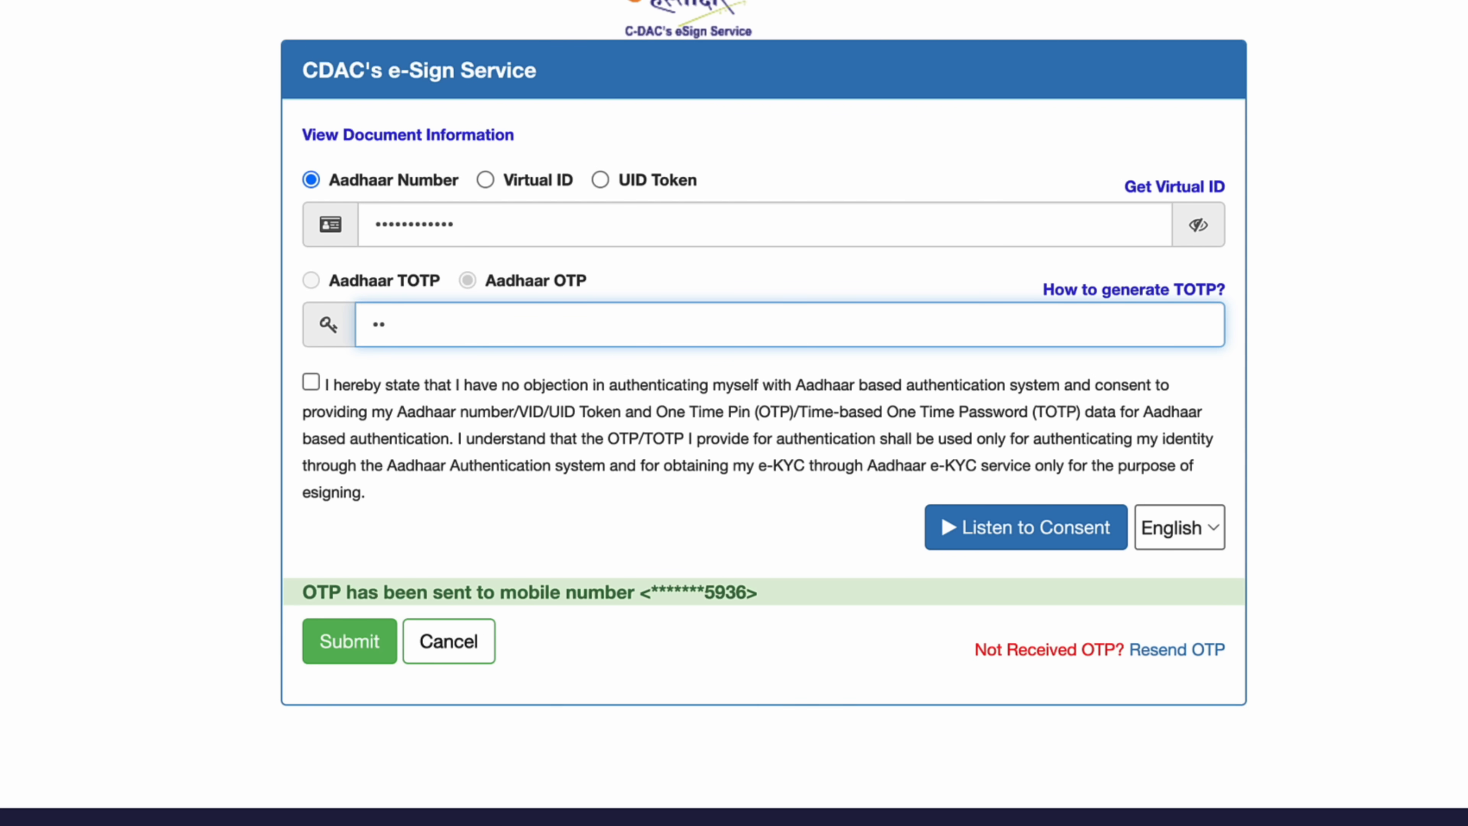
pyautogui.write('••')
pyautogui.click(311, 381)
pyautogui.click(349, 641)
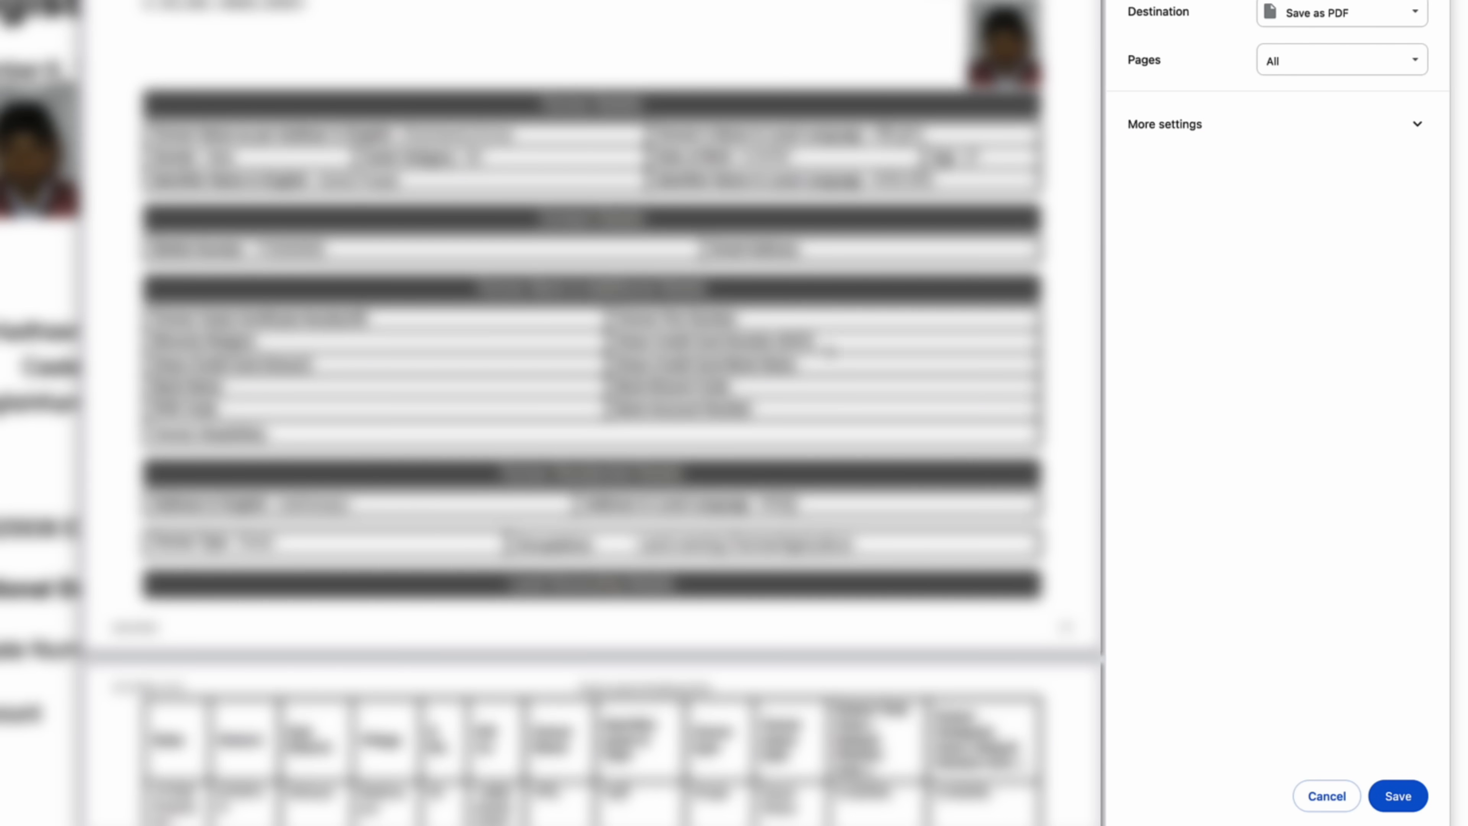
# - Save the signed farmer registration form with the Save as PDF destination and confirm the file
pyautogui.click(1393, 796)
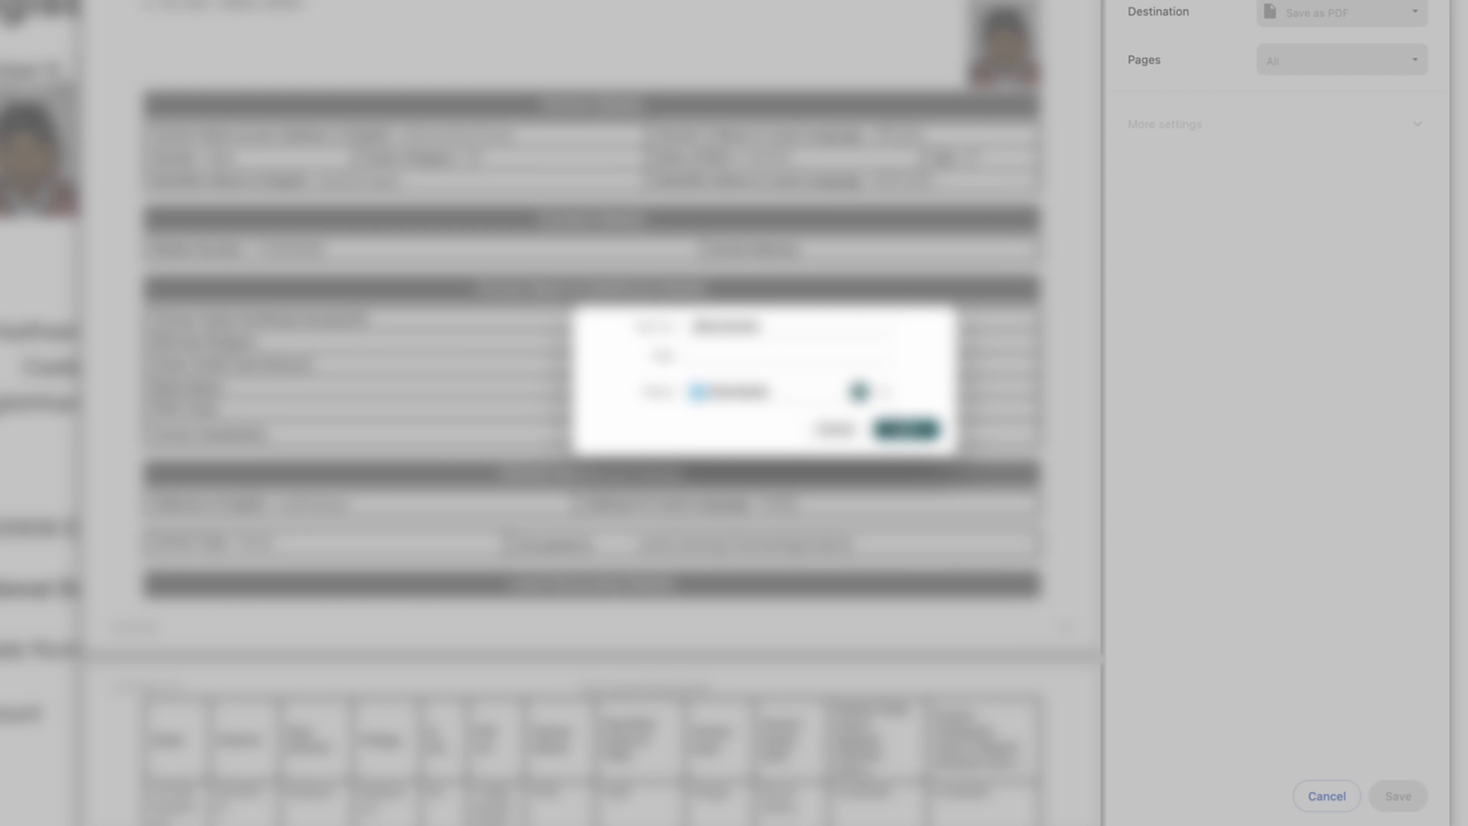
pyautogui.click(913, 432)
pyautogui.scroll(-5, 1065, 170)
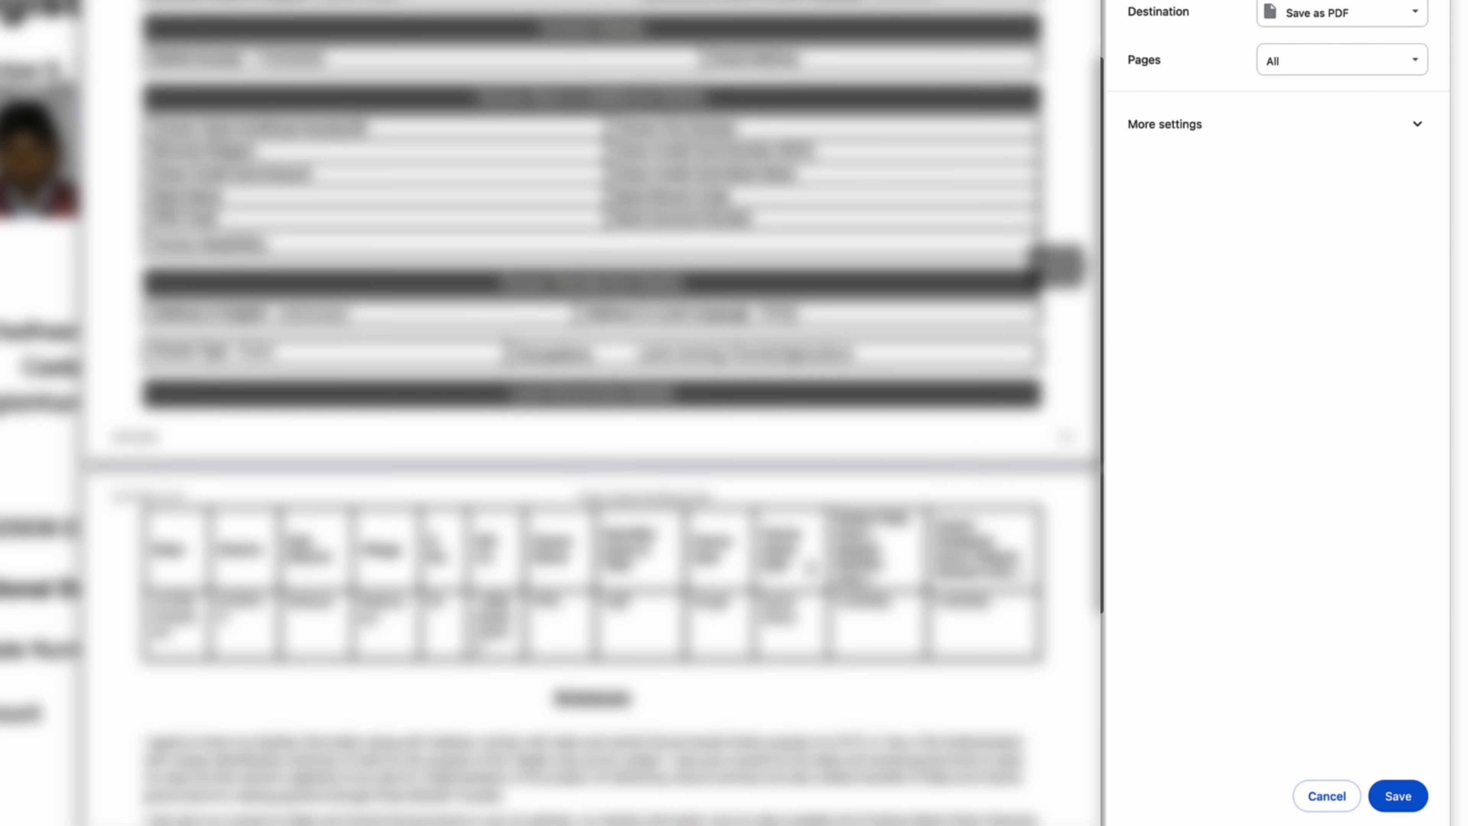
pyautogui.scroll(-8, 799, 551)
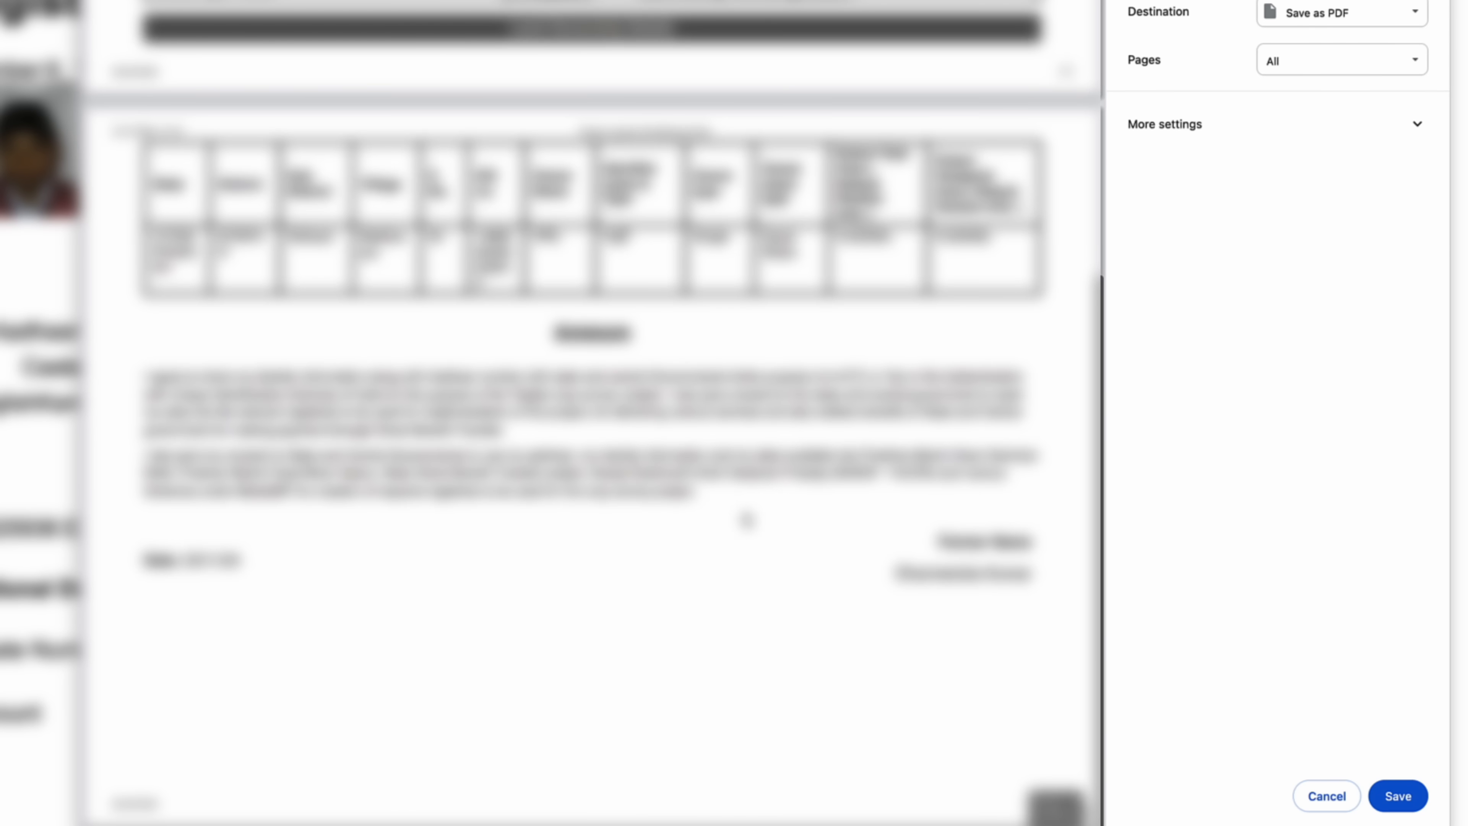